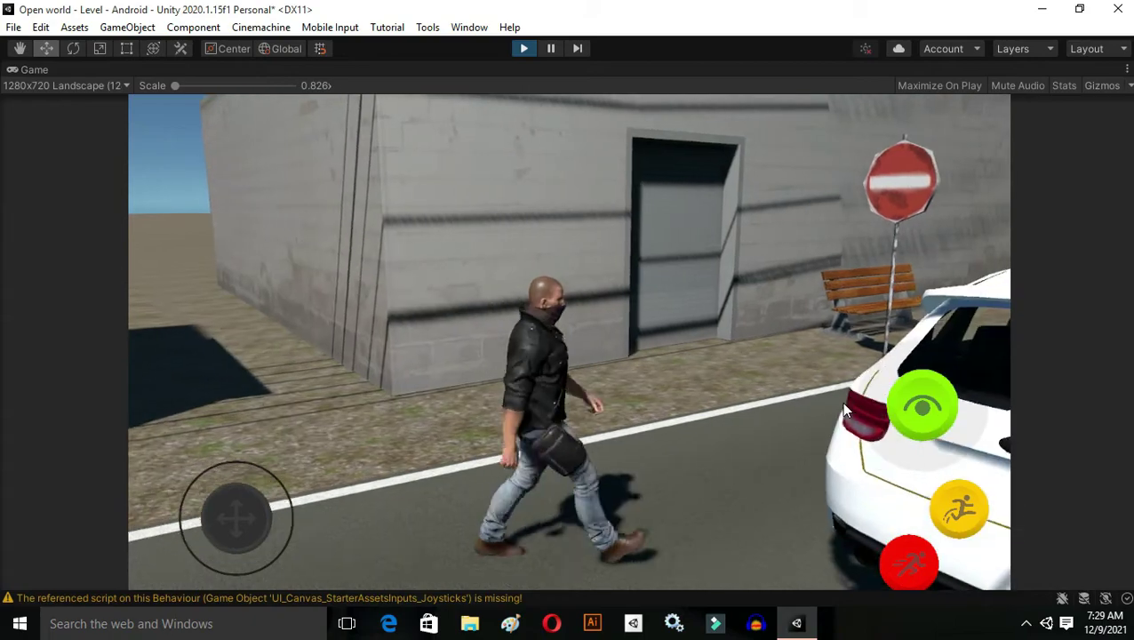
key(w)
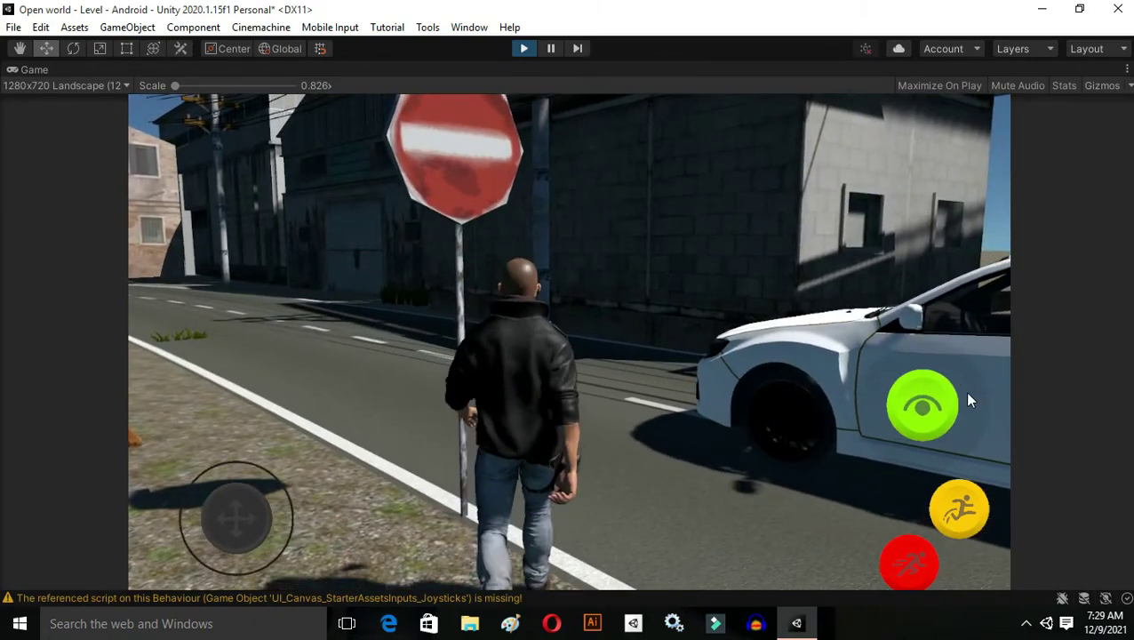
Play-test the scene, walking the character down the street and swinging the camera toward the bench
drag(968, 399, 676, 394)
drag(887, 403, 811, 413)
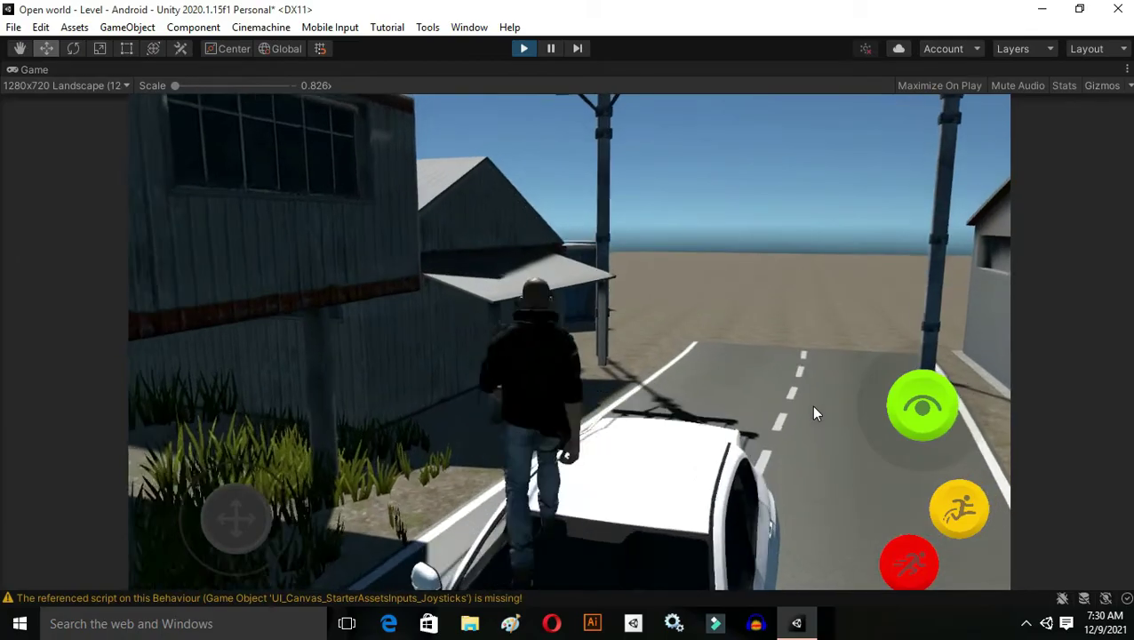
drag(852, 409, 615, 436)
drag(967, 399, 929, 324)
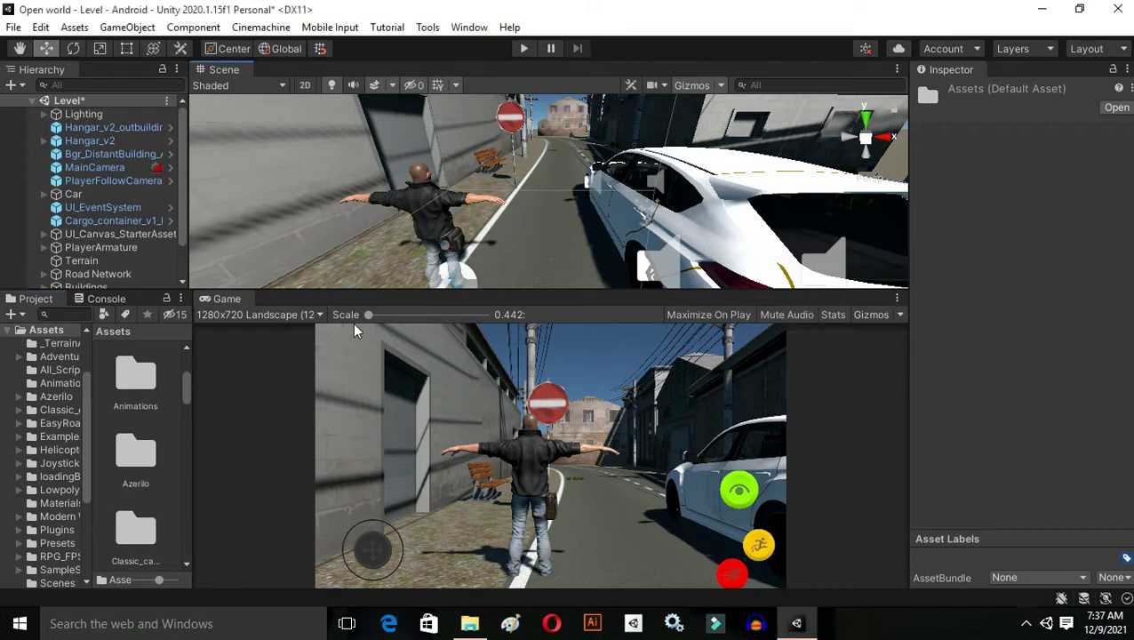
Enlarge the Scene view, inspect both cameras, and expand UI_Canvas_StarterAssets and Player_UI
drag(358, 290, 371, 448)
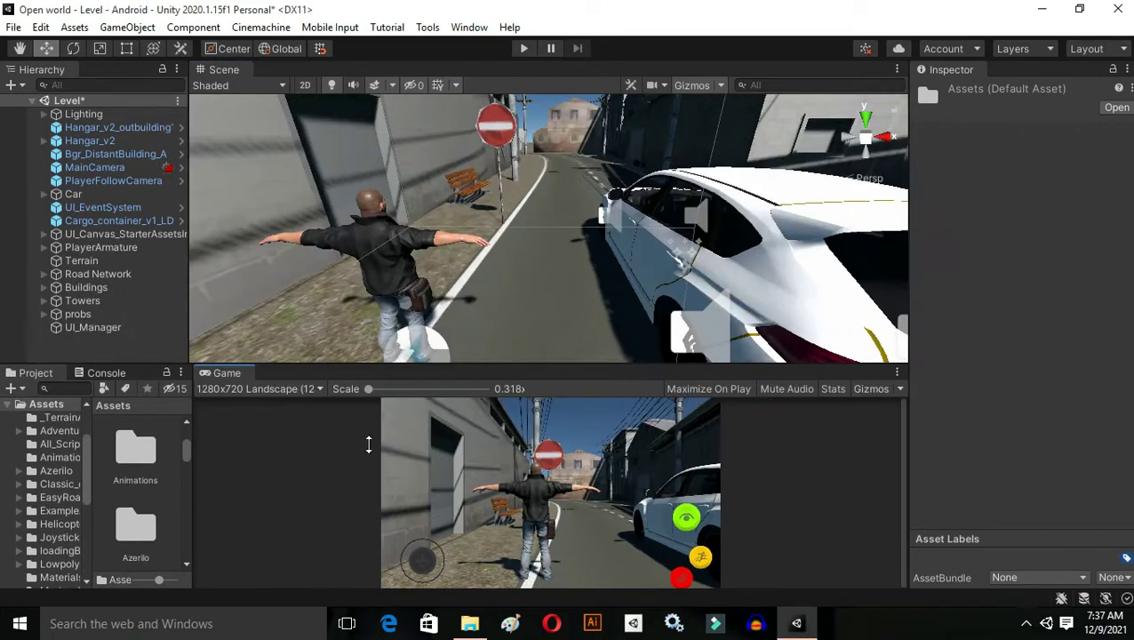
click(105, 181)
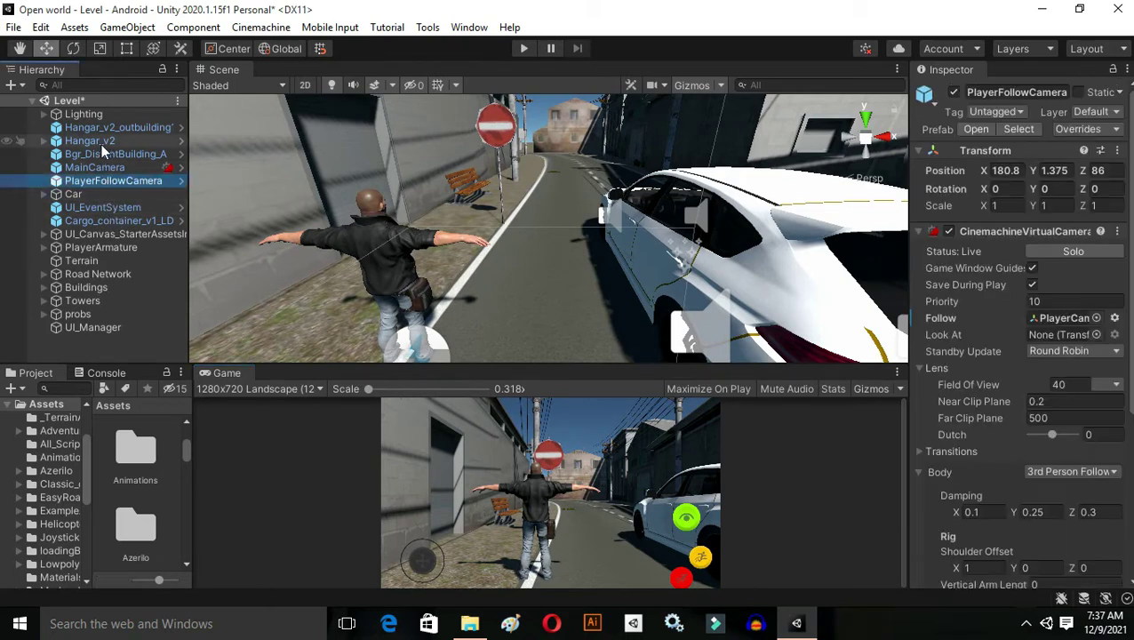
click(115, 167)
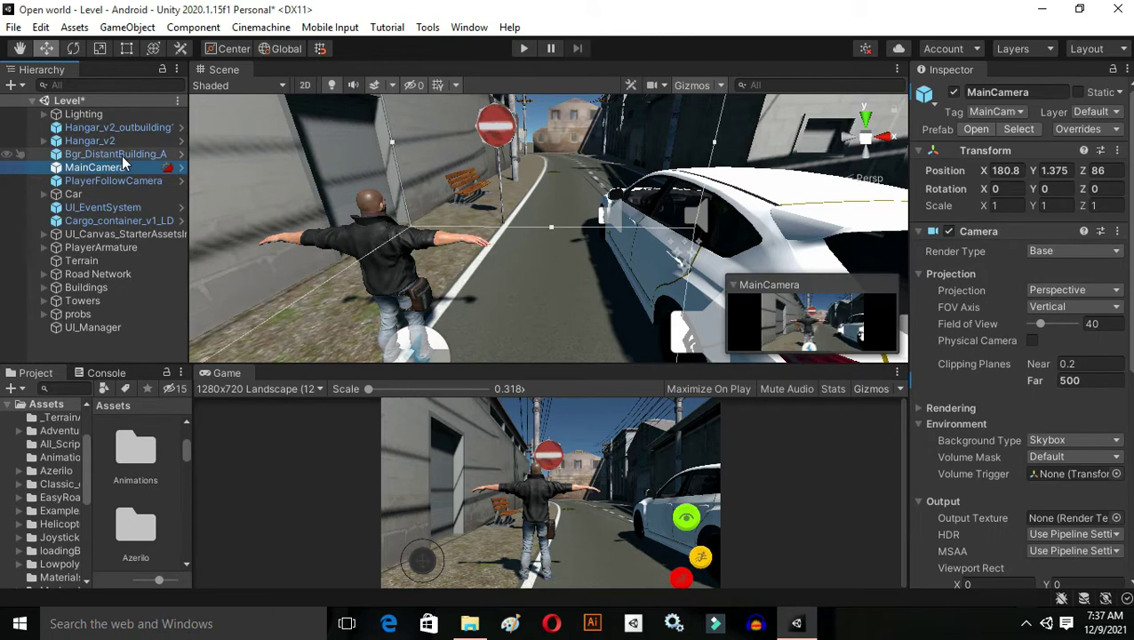
click(119, 234)
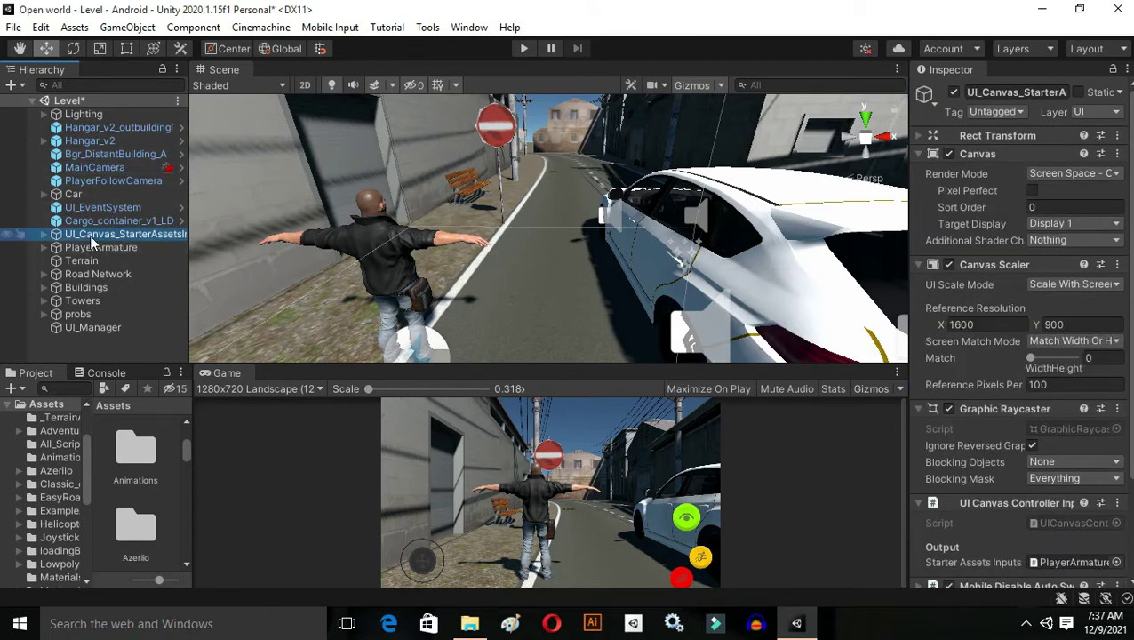
click(46, 233)
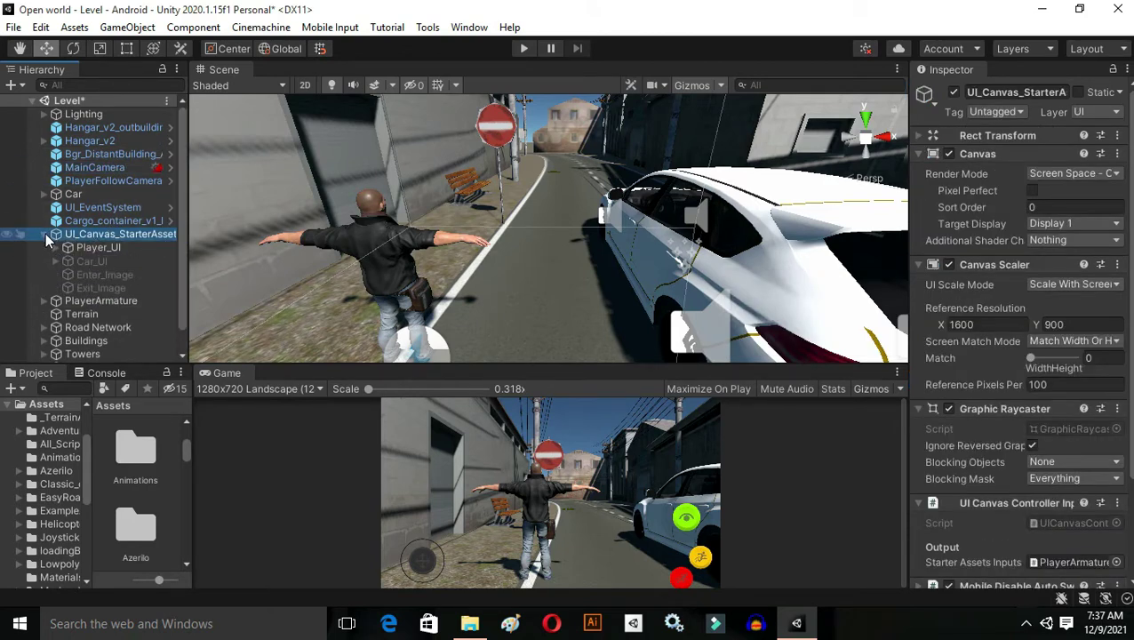
click(57, 245)
click(55, 246)
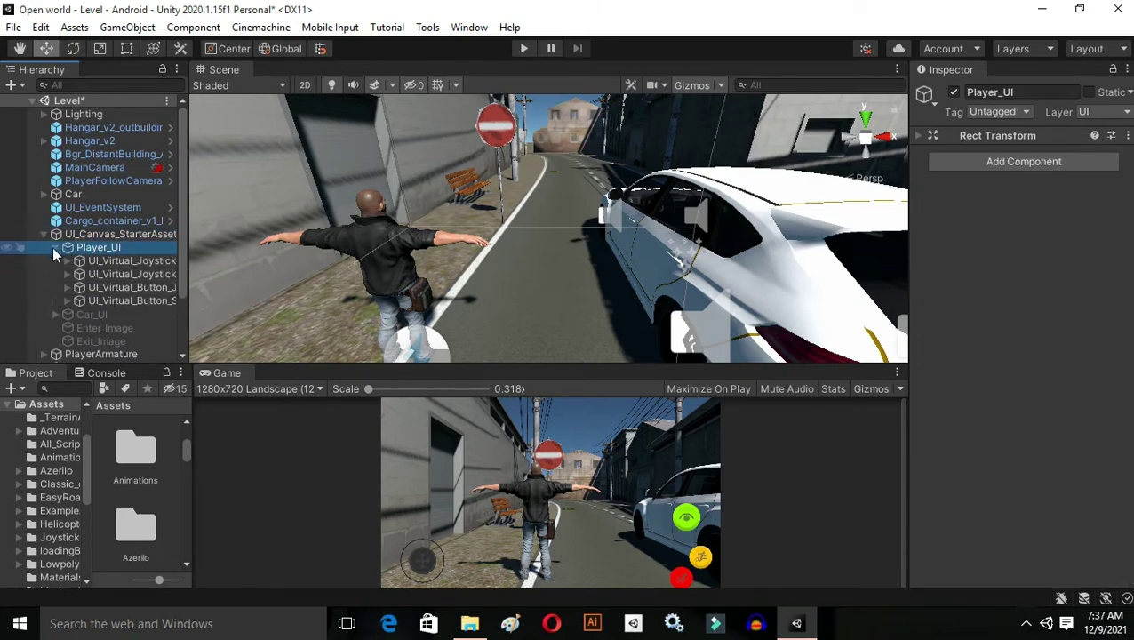
Add a UI Button under UI_Canvas_StarterAssets
click(68, 246)
right_click(78, 233)
mouse_move(177, 533)
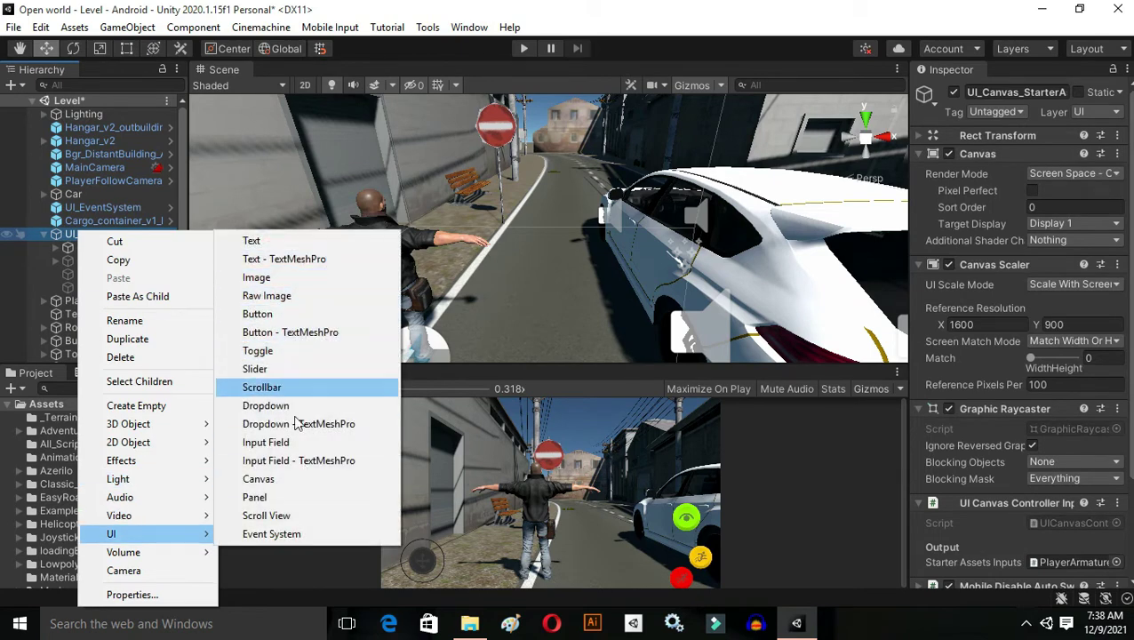
key(Escape)
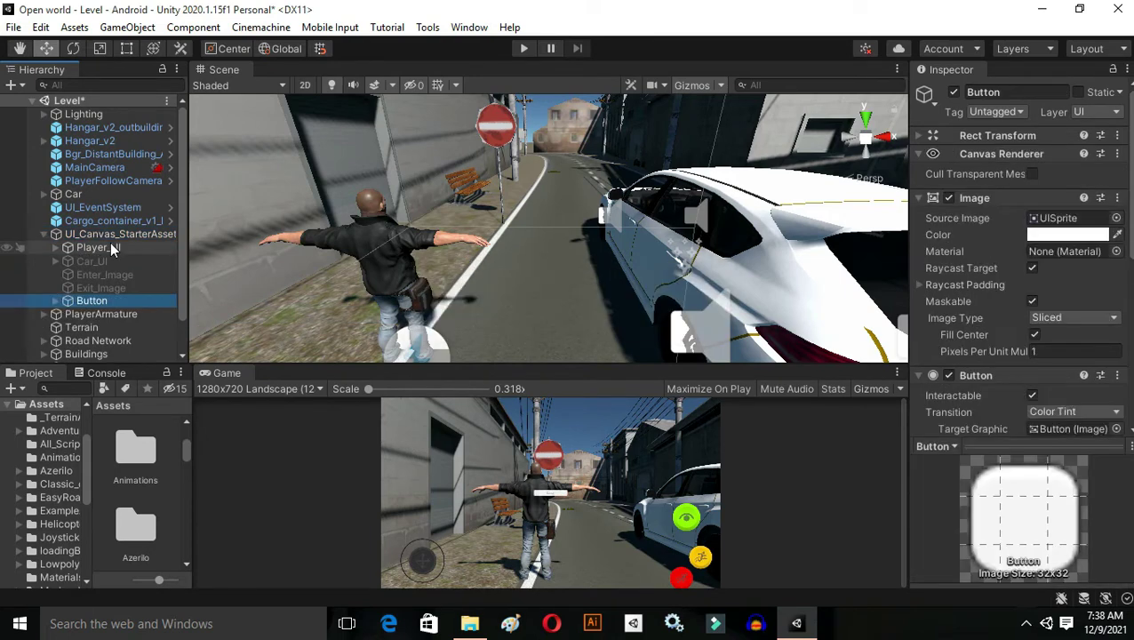
Move the button to the top-left corner and scale it into a larger square
double_click(103, 302)
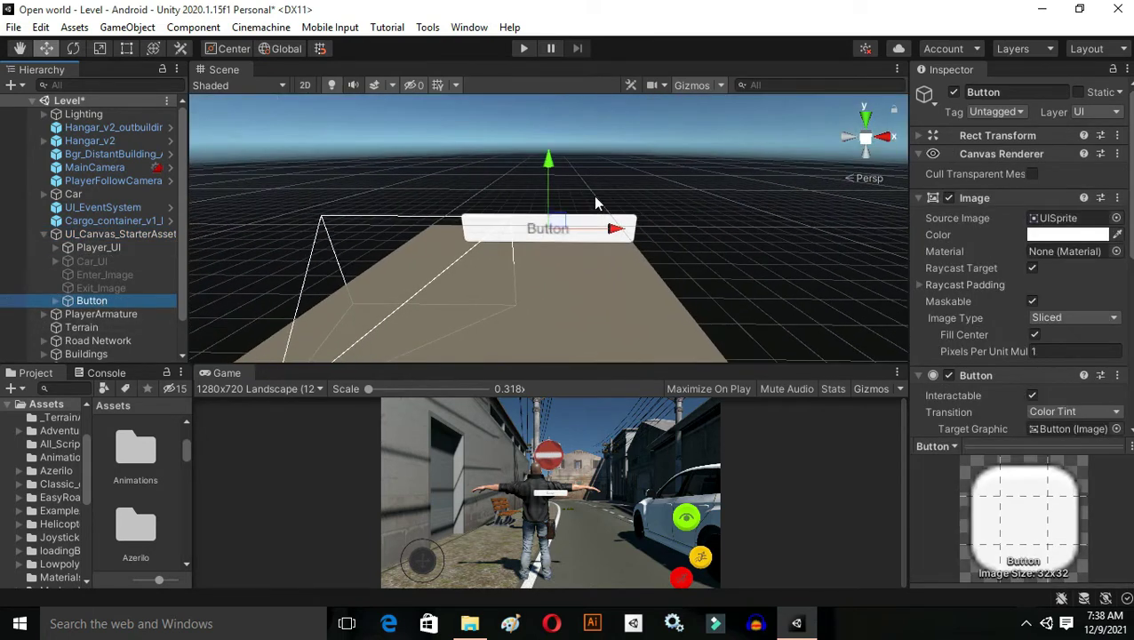
scroll(595, 203, down, 5)
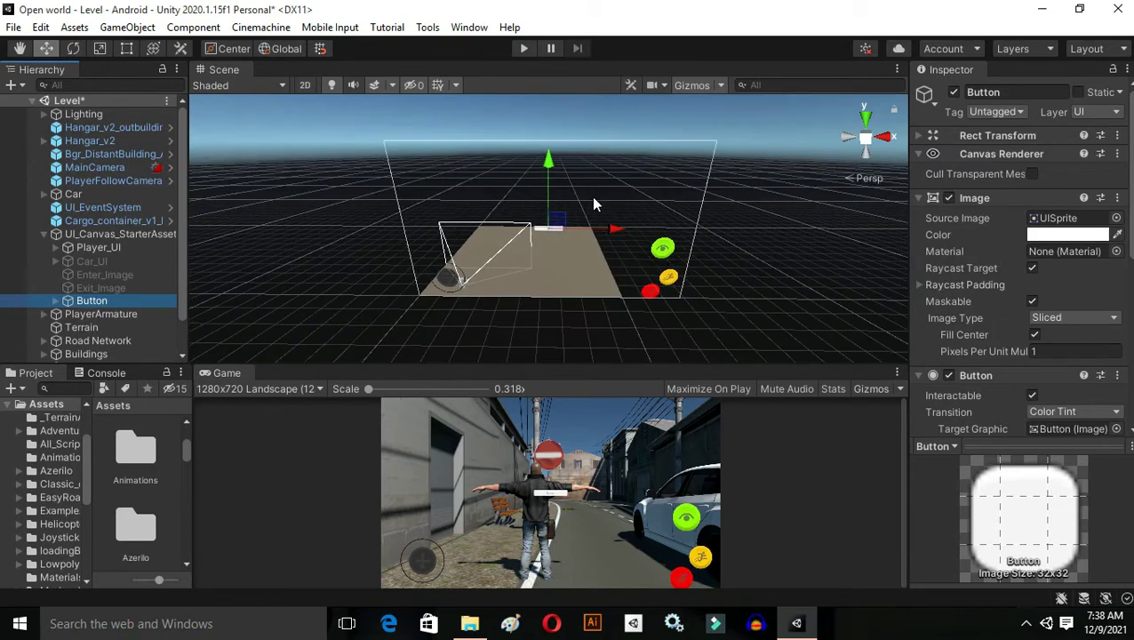
drag(612, 231, 480, 224)
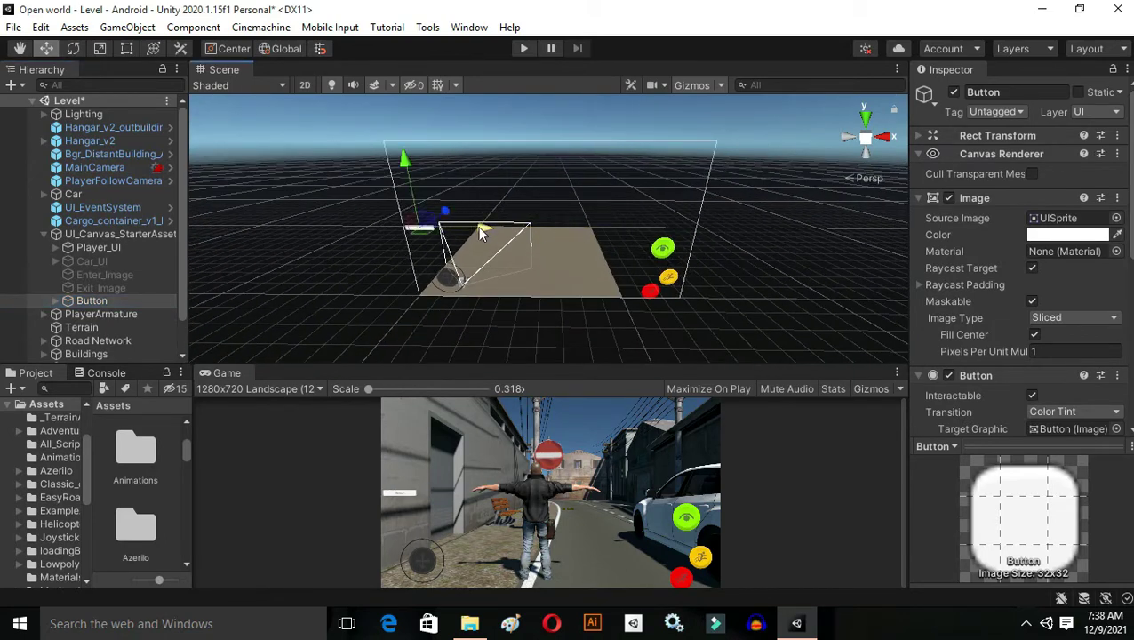
drag(419, 164, 429, 93)
key(f)
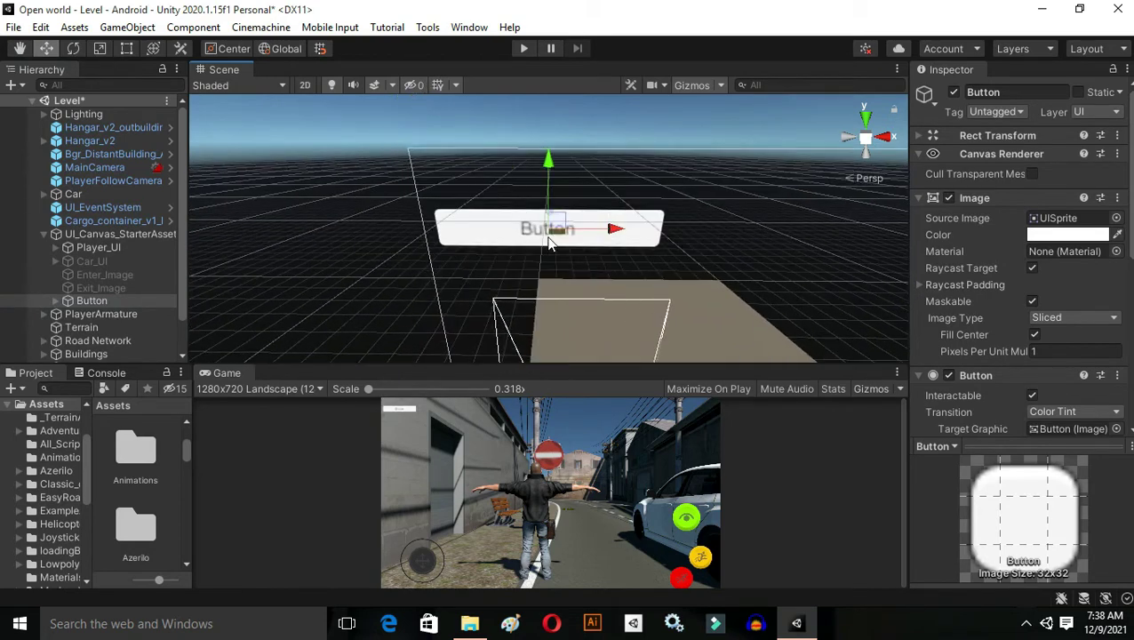
key(r)
drag(551, 229, 686, 241)
drag(615, 229, 578, 233)
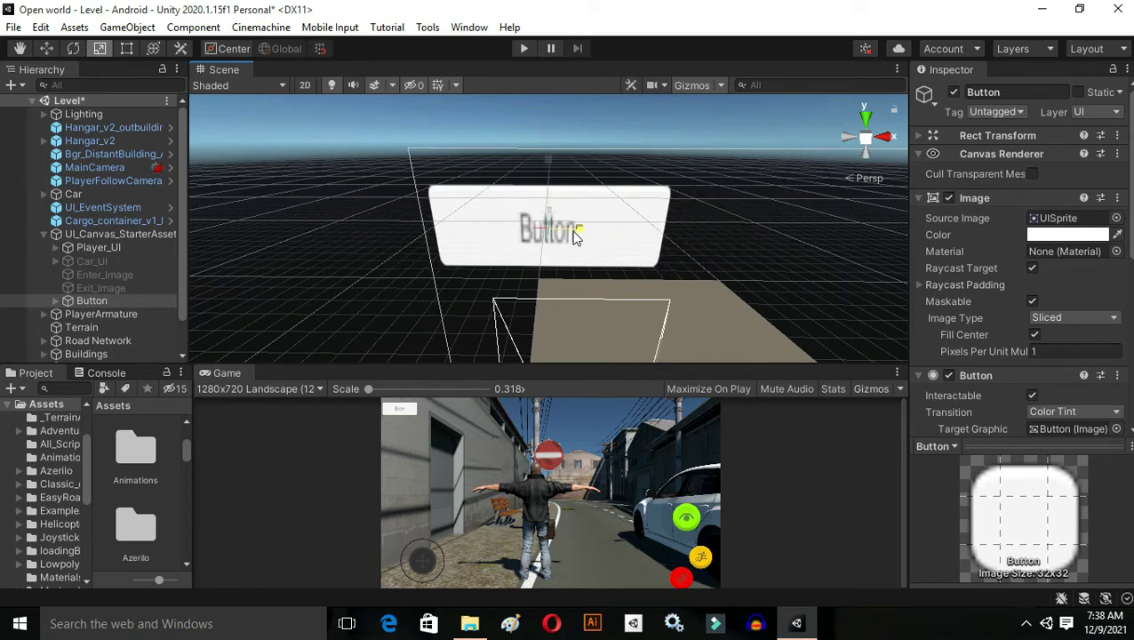
drag(545, 145, 548, 203)
key(w)
Delete the button's Text child so it has no label
click(55, 301)
click(97, 314)
key(Delete)
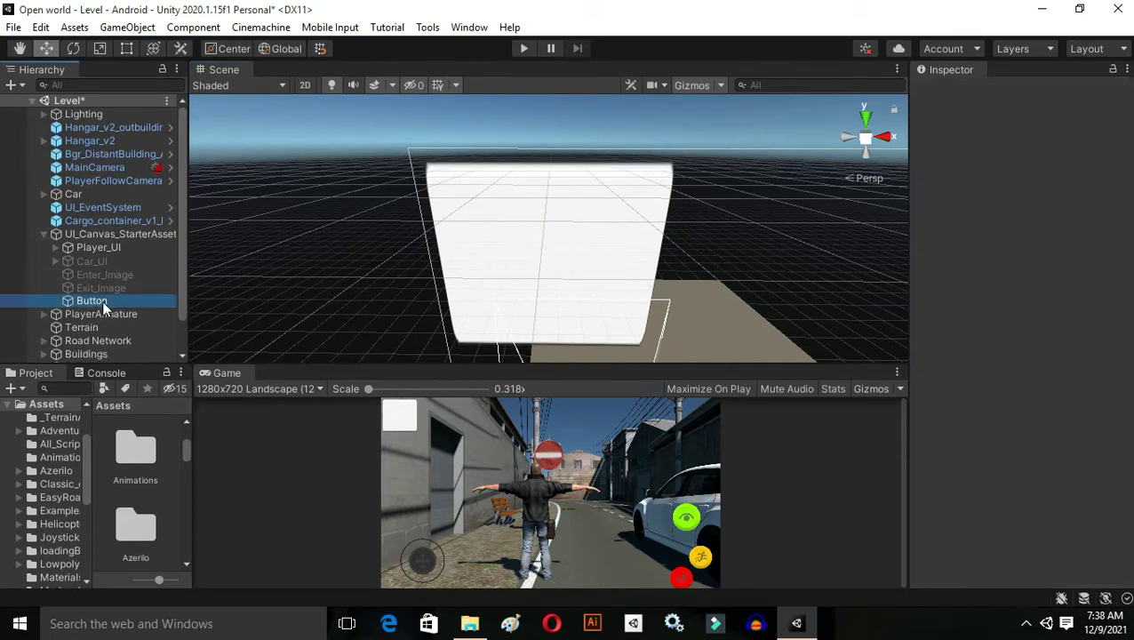
Rename the button to Pause
click(92, 302)
text(Paus)
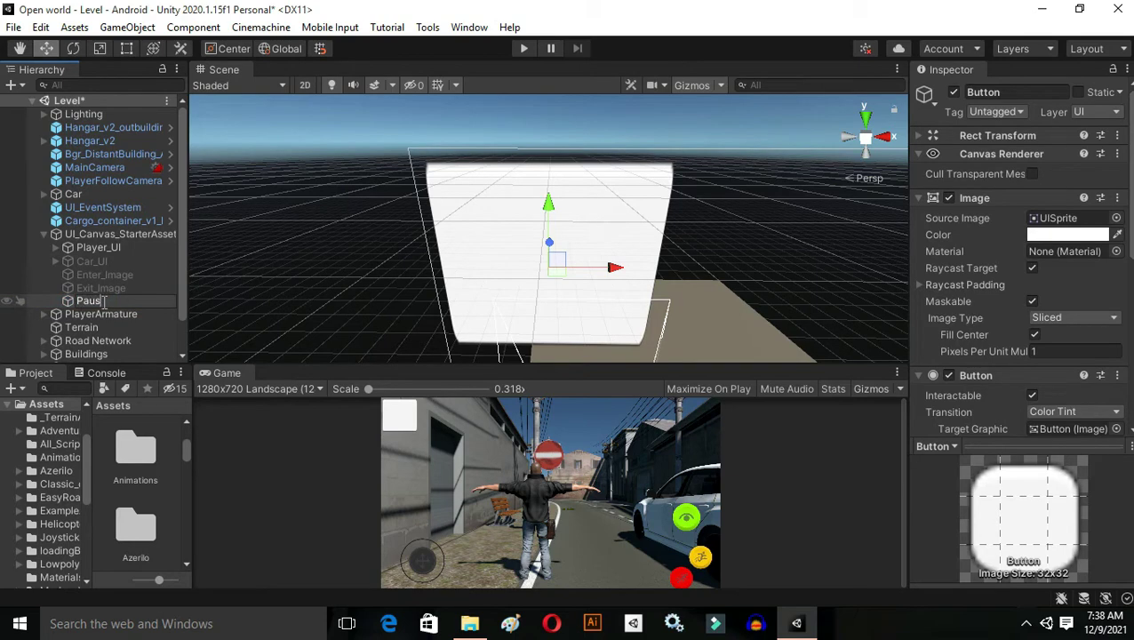
text(e)
key(Return)
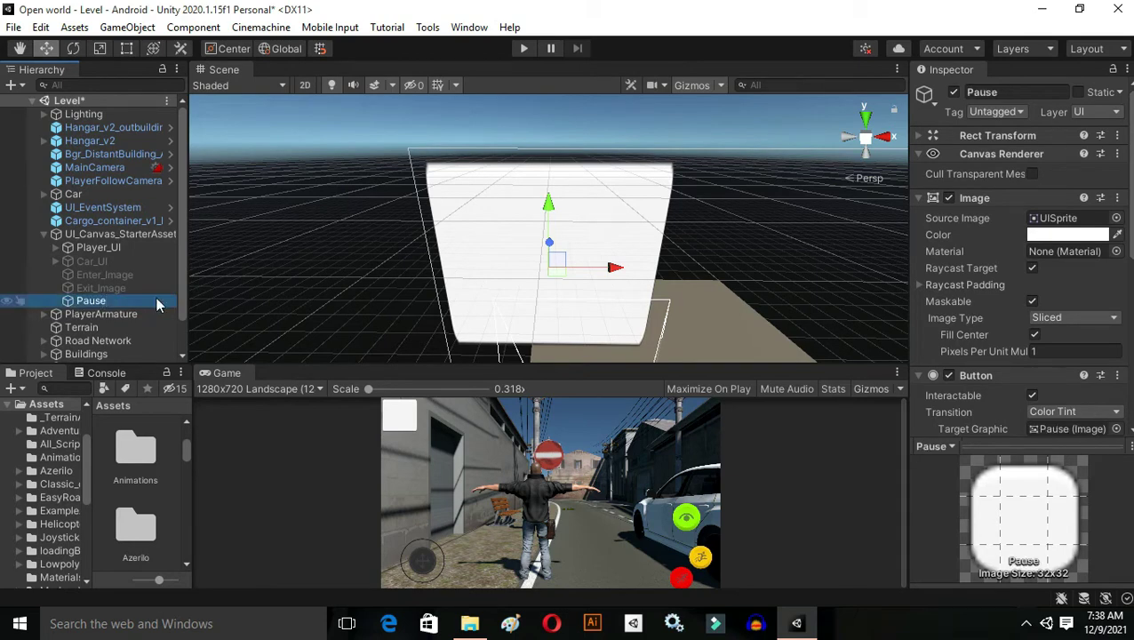
Set a pause sprite as the button's Source Image and save the scene
click(1116, 218)
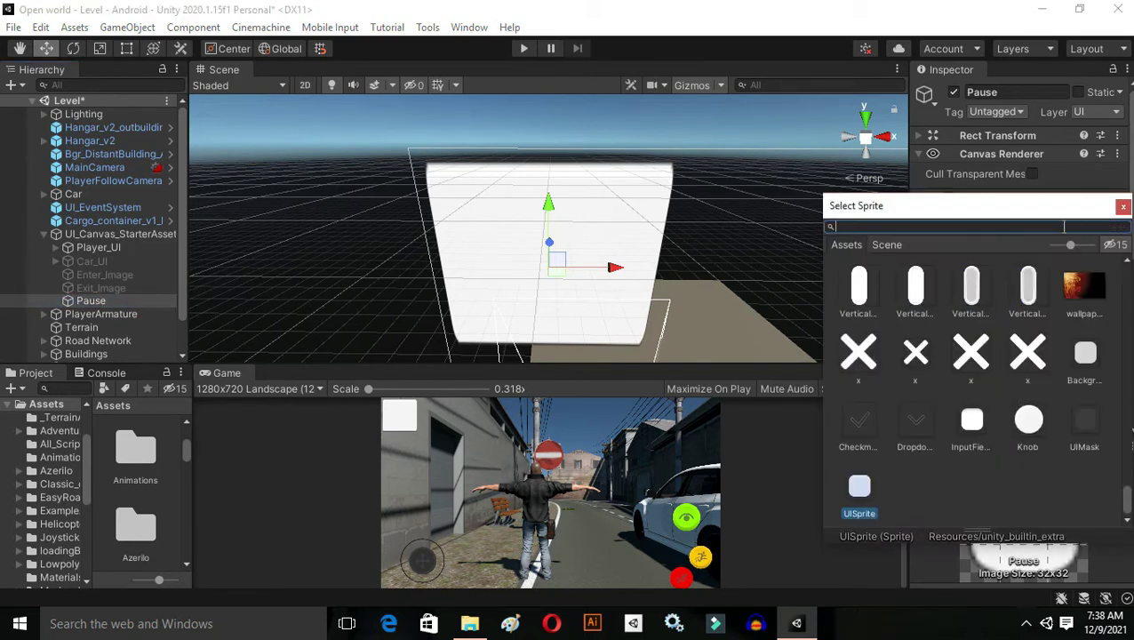
text(pause)
click(967, 282)
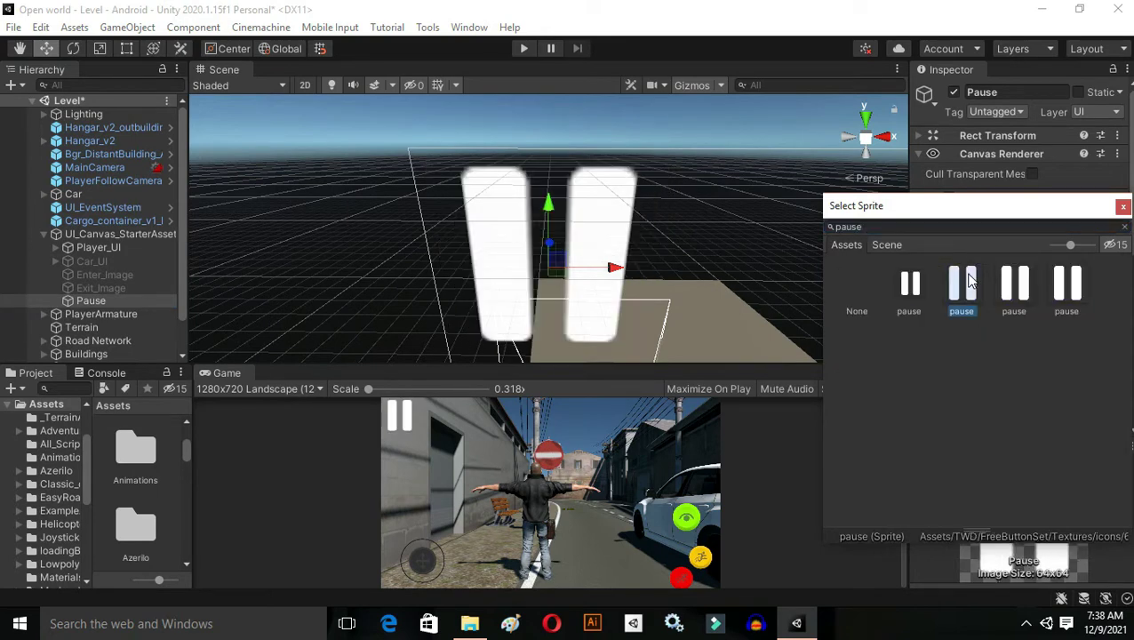
click(971, 281)
key(ctrl+s)
click(44, 233)
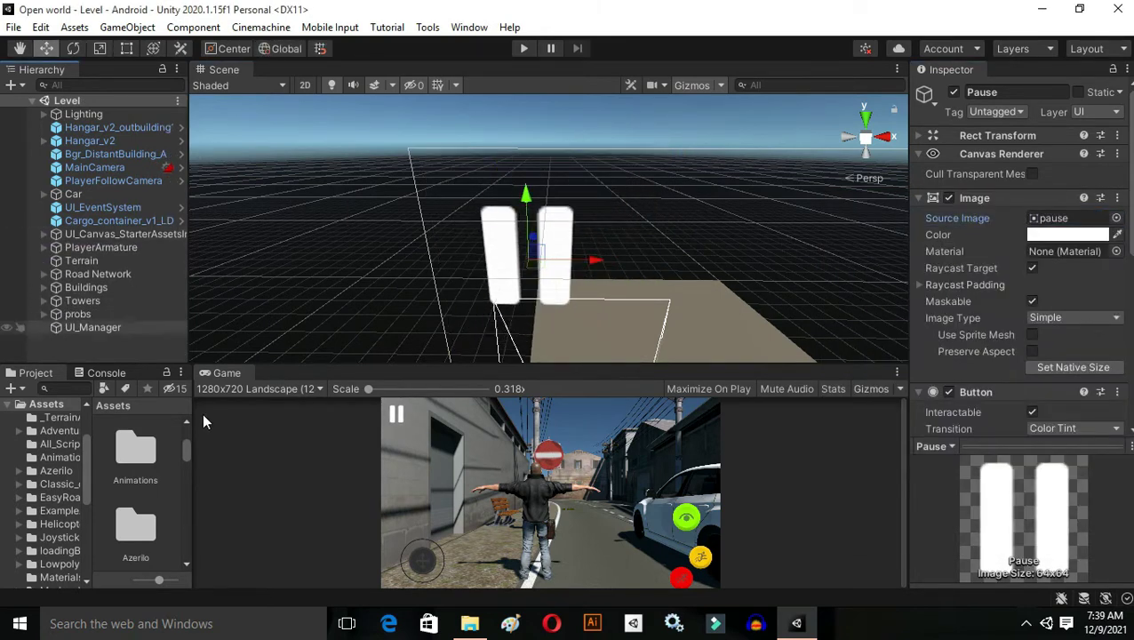
Widen the Project panel and create a C# script named SceneUI_Manager inside All_Scripts
drag(191, 418, 719, 418)
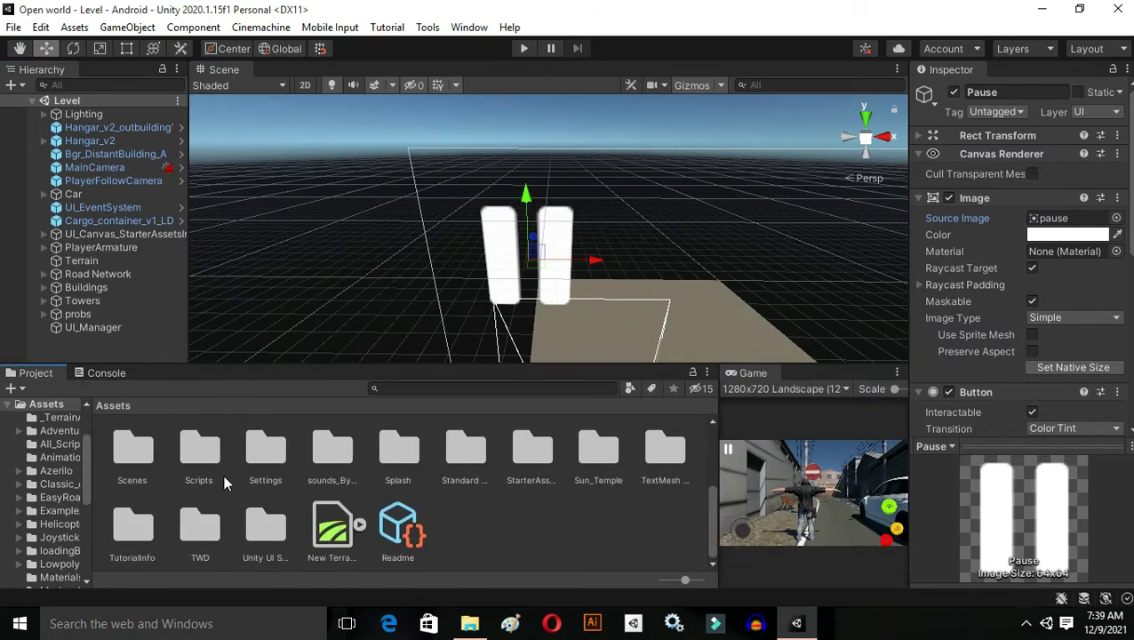
scroll(204, 479, up, 5)
double_click(252, 461)
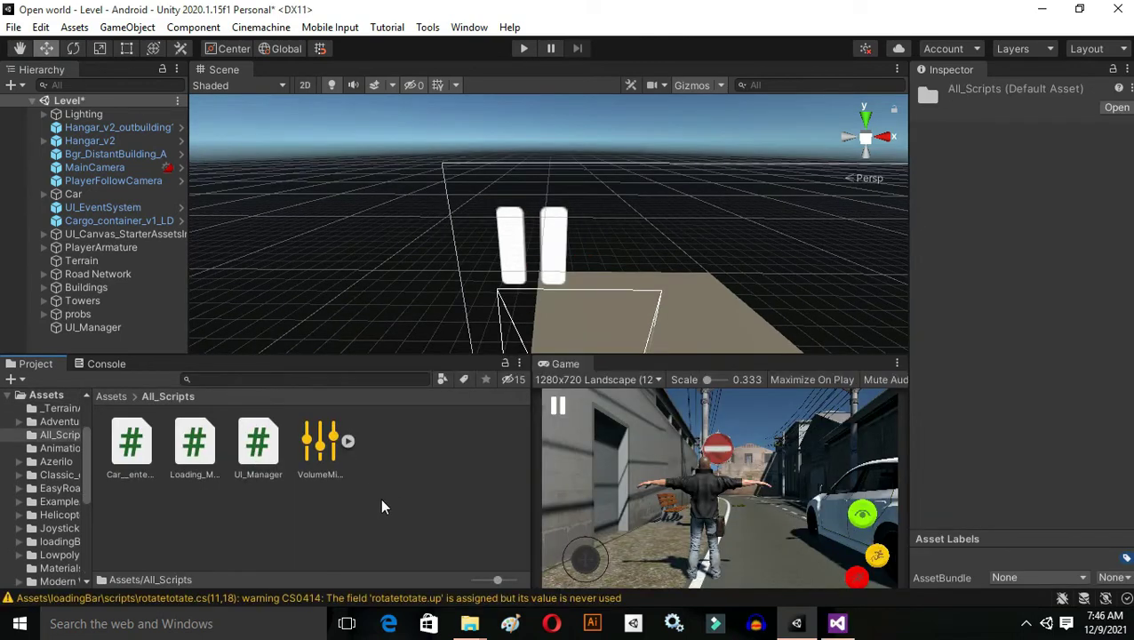
right_click(381, 500)
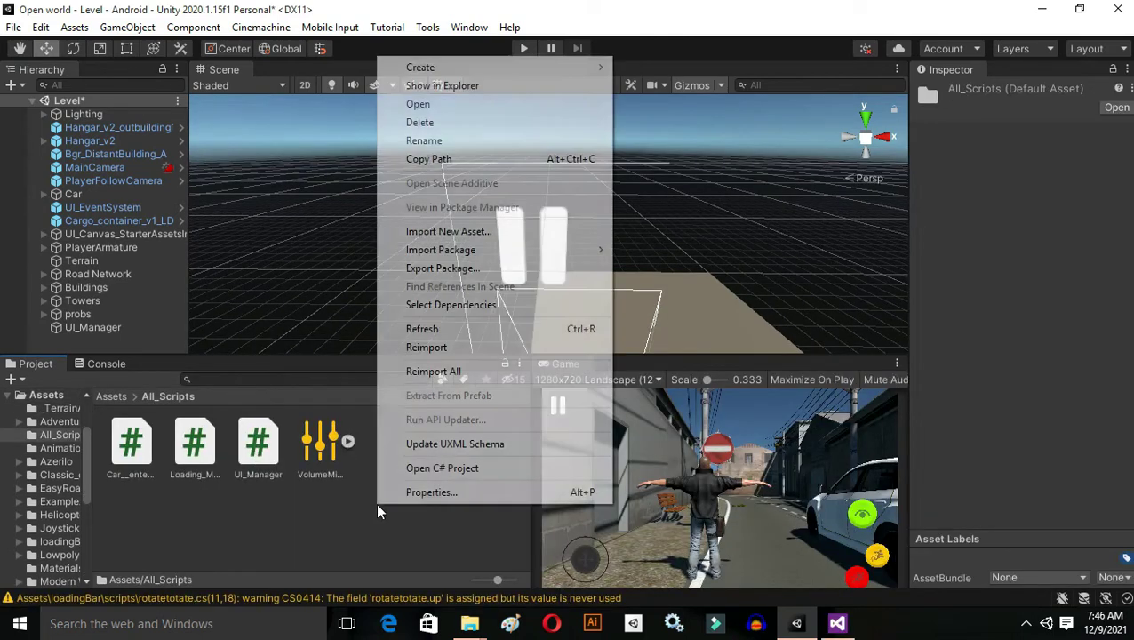
mouse_move(447, 72)
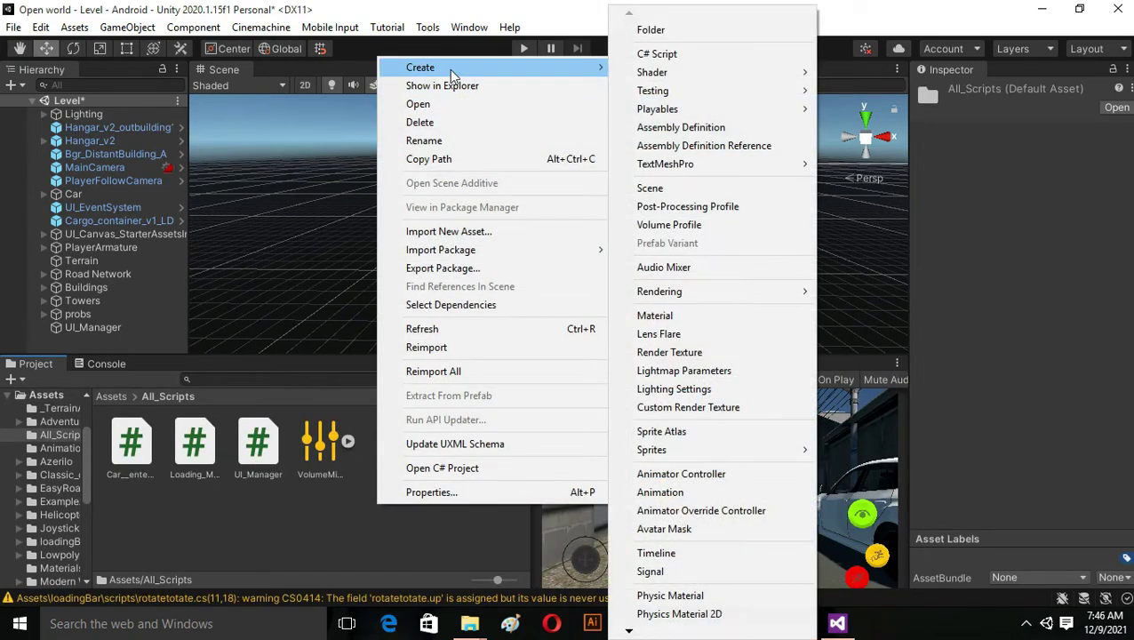
click(646, 53)
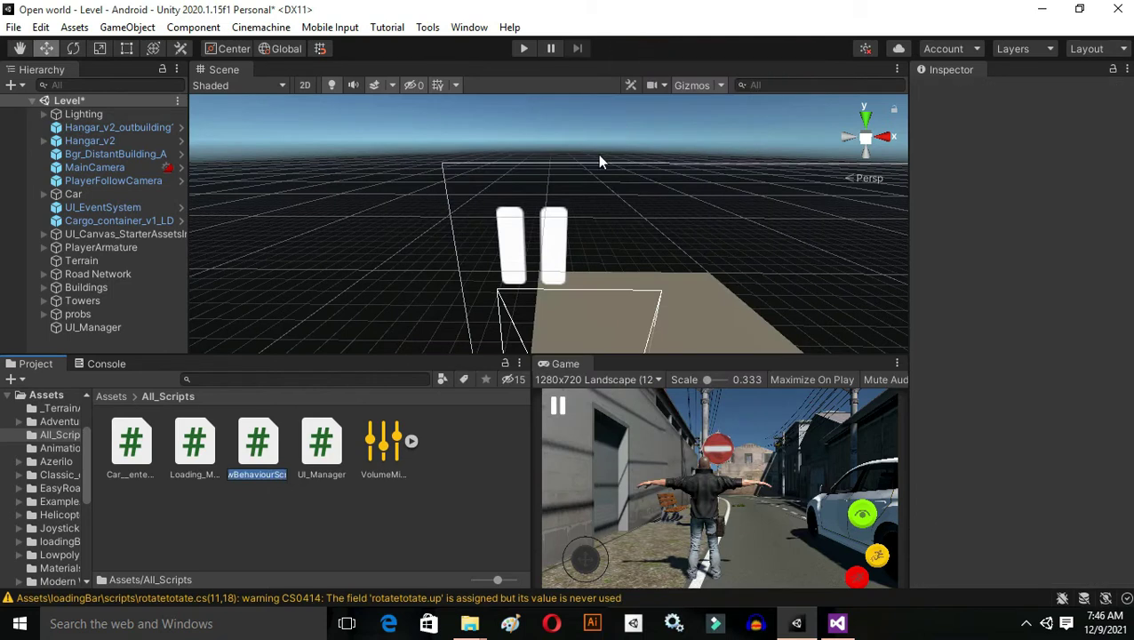
text(G)
text(ceneUI)
text(_Manager)
key(Return)
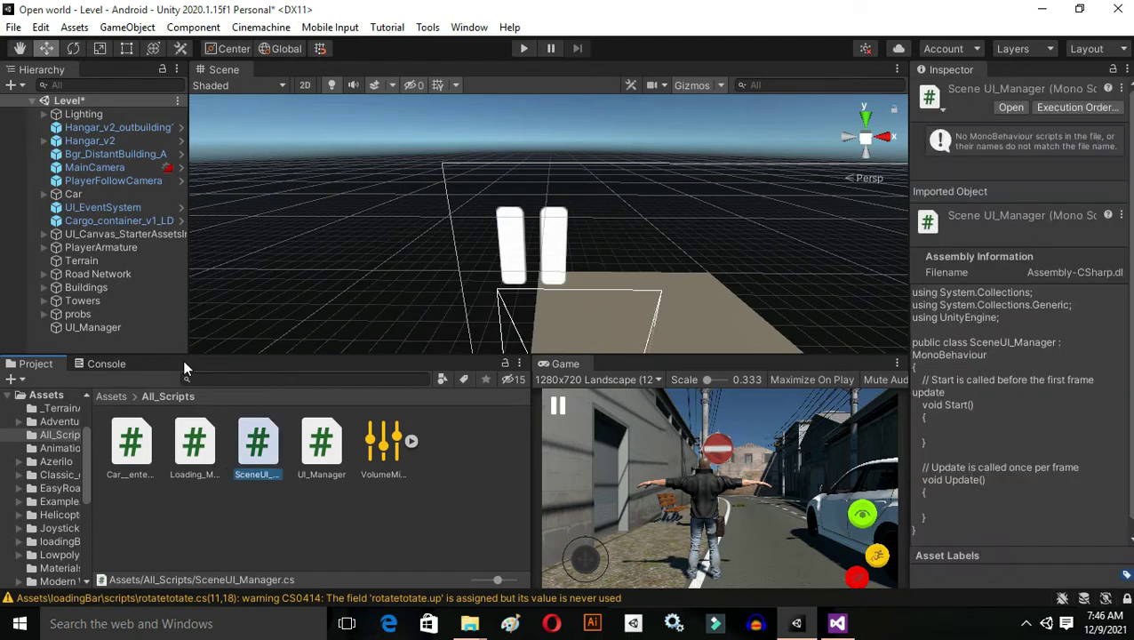
right_click(132, 349)
Create an empty GameObject named SceneUI_Manager
click(191, 425)
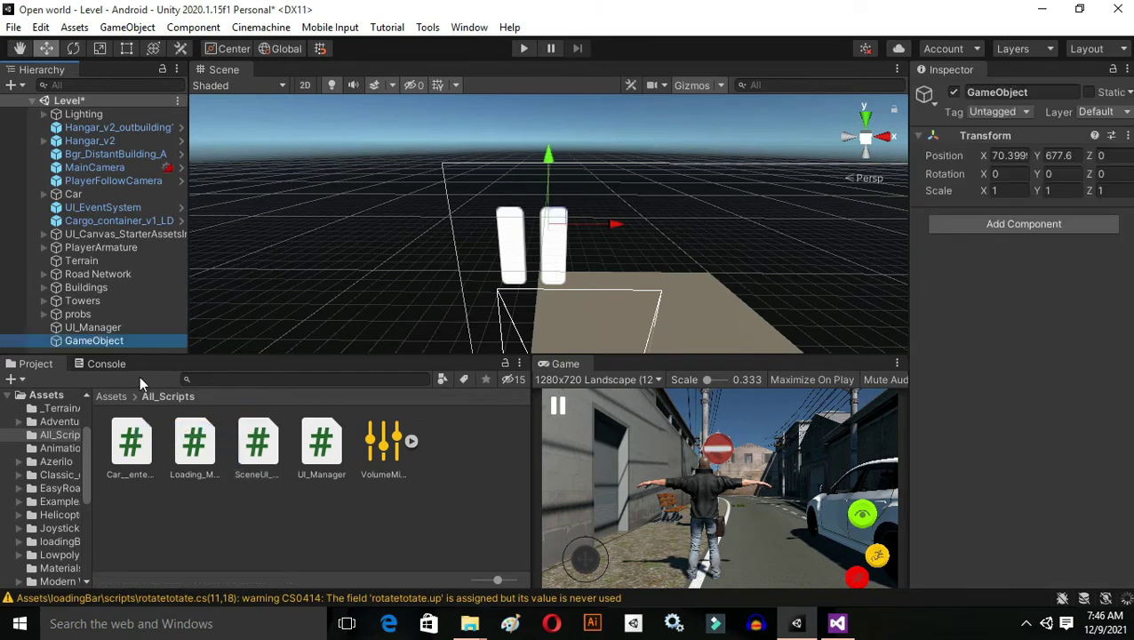
text(Sc)
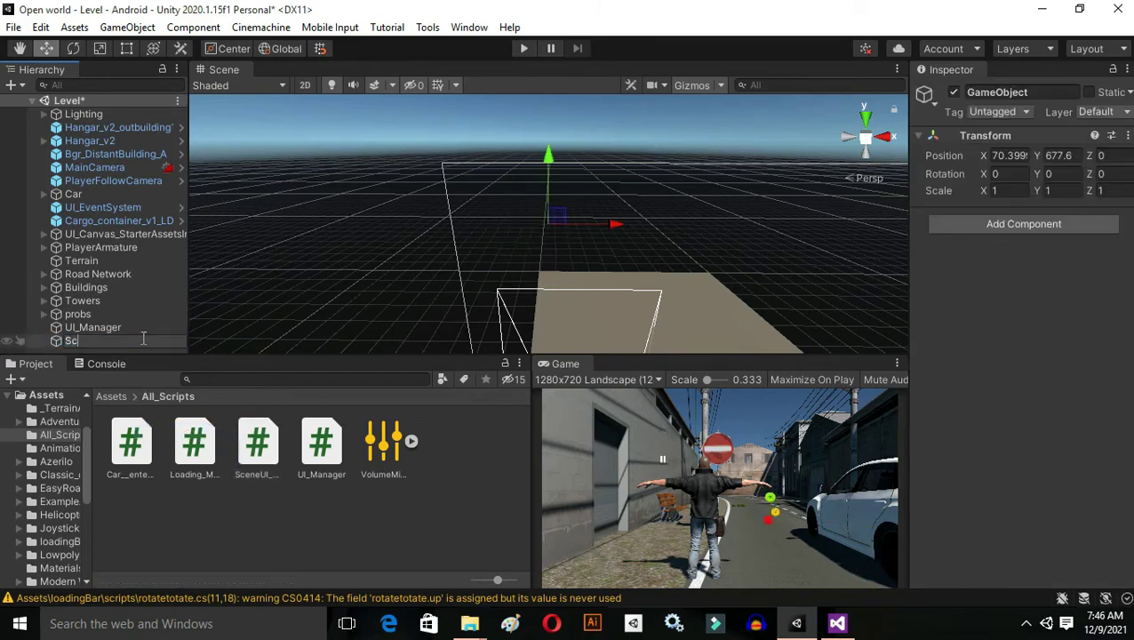
text(eneUI_Manager)
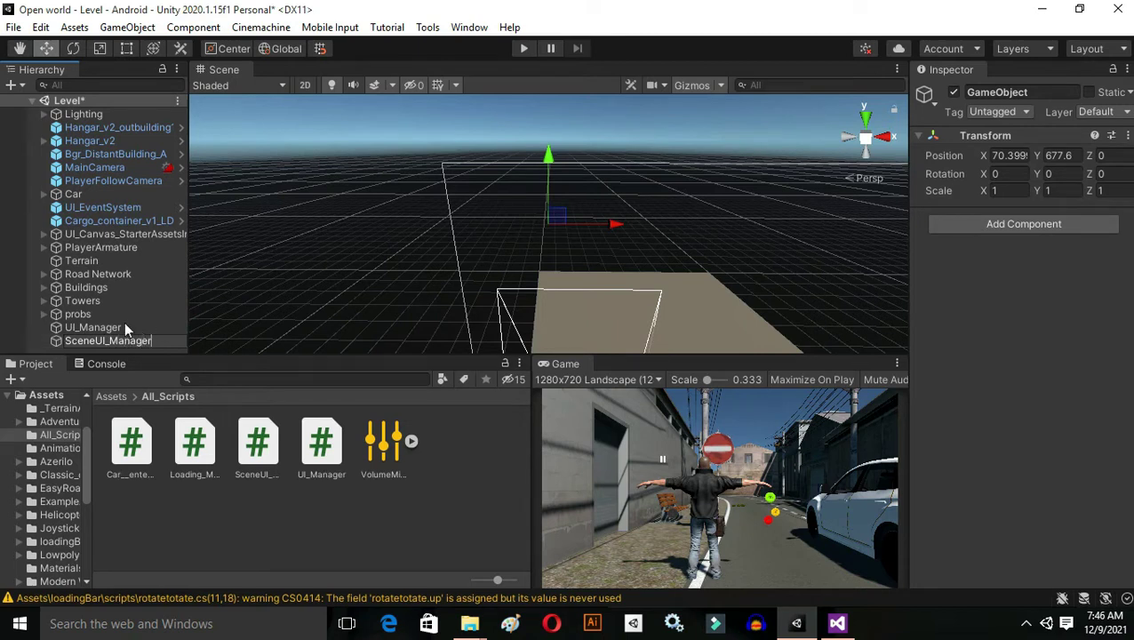
click(51, 344)
Attach the SceneUI_Manager script to the object and open the script in Visual Studio
drag(257, 444, 992, 256)
double_click(1045, 238)
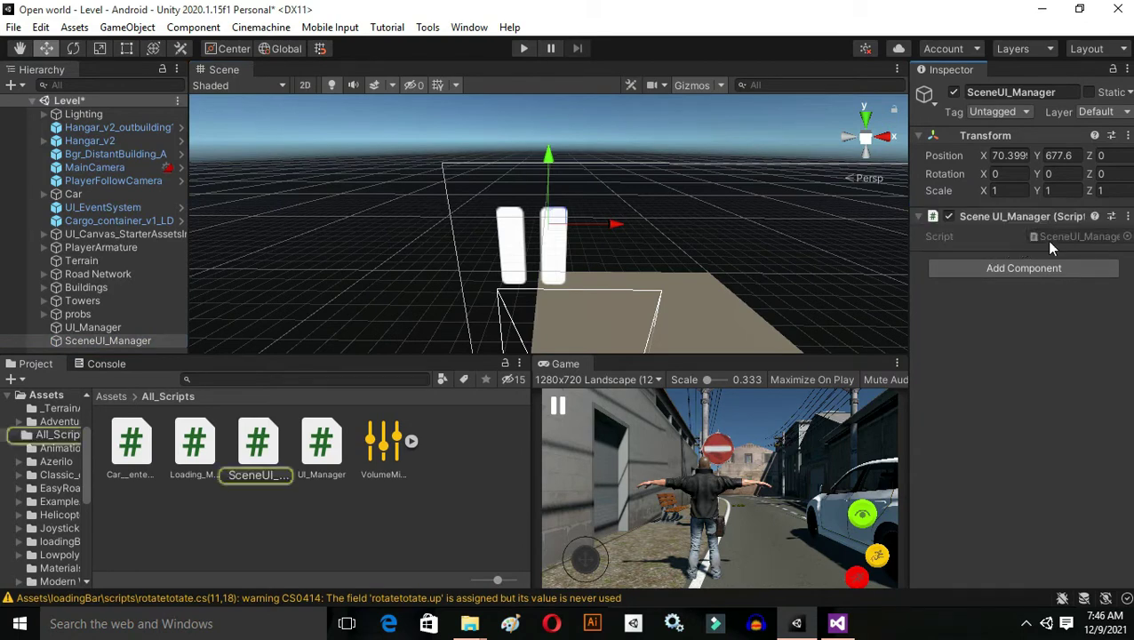
click(721, 357)
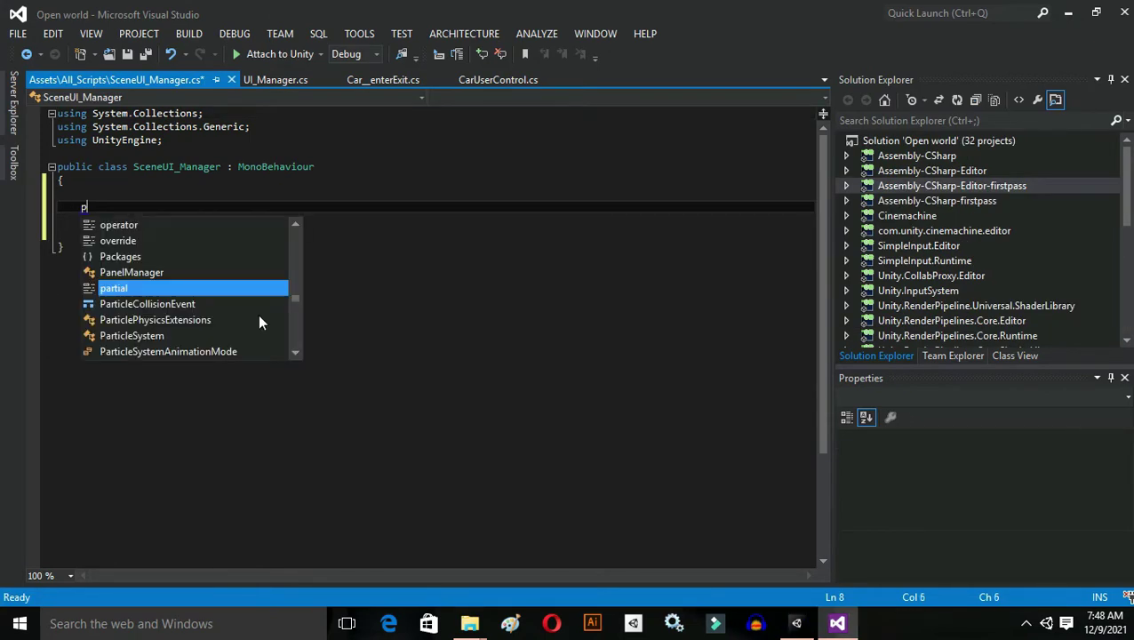
Write a public void PauseGame() method with an empty body
text(u)
key(Tab)
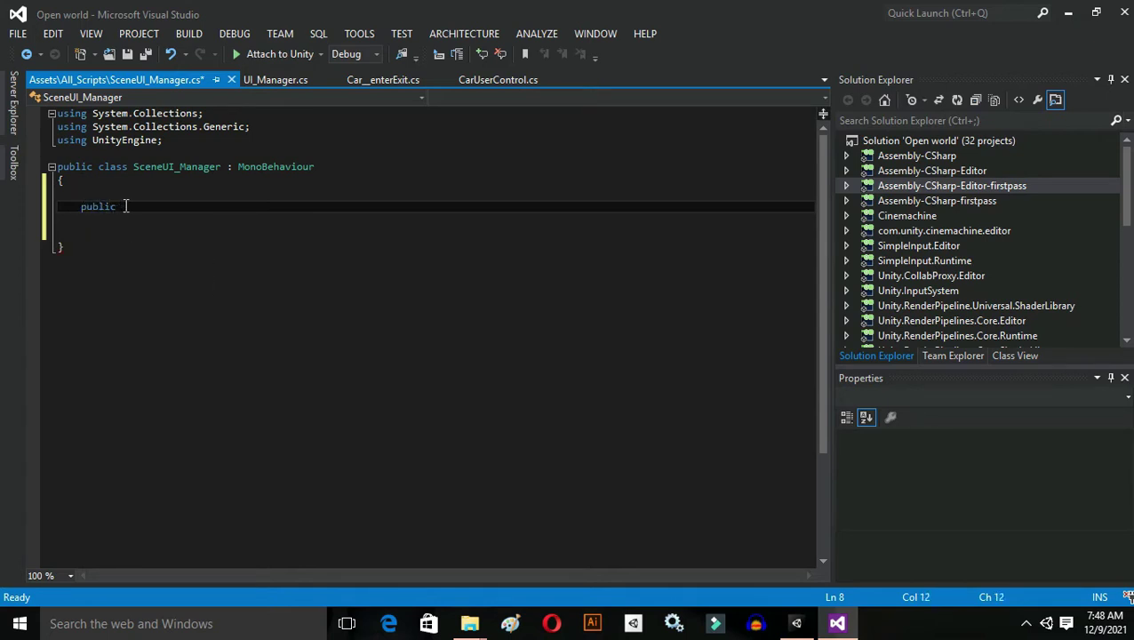
text(void)
key(Tab)
text(PauseG)
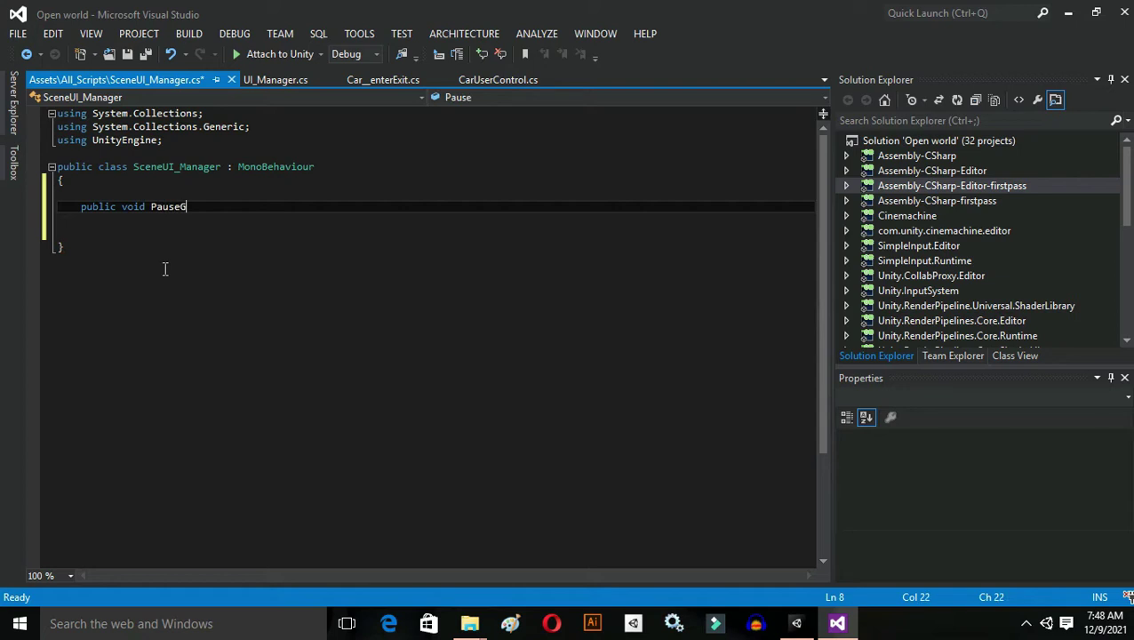
text(ame())
key(Return)
text({ })
key(Return)
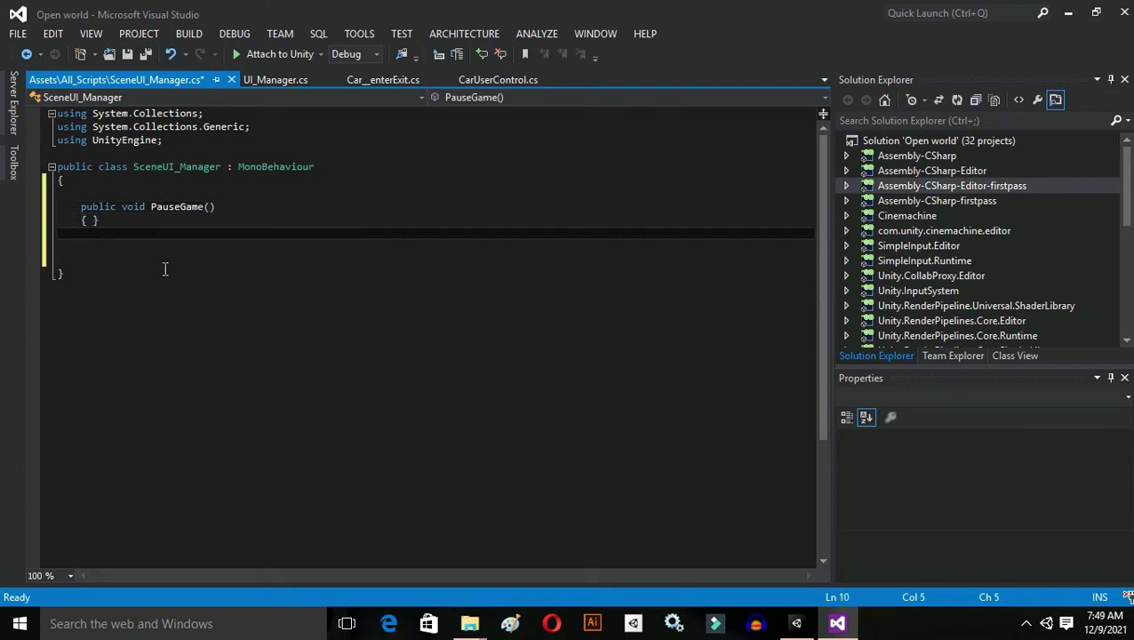
key(Up)
key(Right)
key(Return)
key(Return)
Make PauseGame set Time.timeScale to 0 and save the script
text(Application)
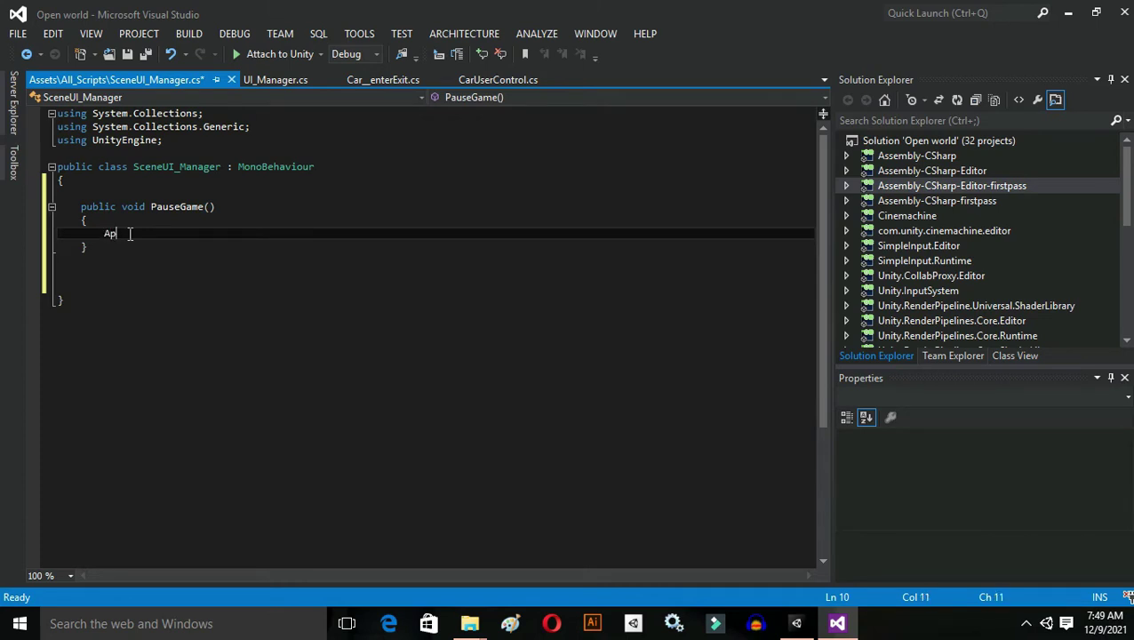
key(BackSpace)
key(BackSpace)
key(BackSpace)
key(BackSpace)
key(BackSpace)
key(BackSpace)
key(BackSpace)
key(BackSpace)
key(BackSpace)
key(BackSpace)
key(BackSpace)
text(Time.sca)
key(Tab)
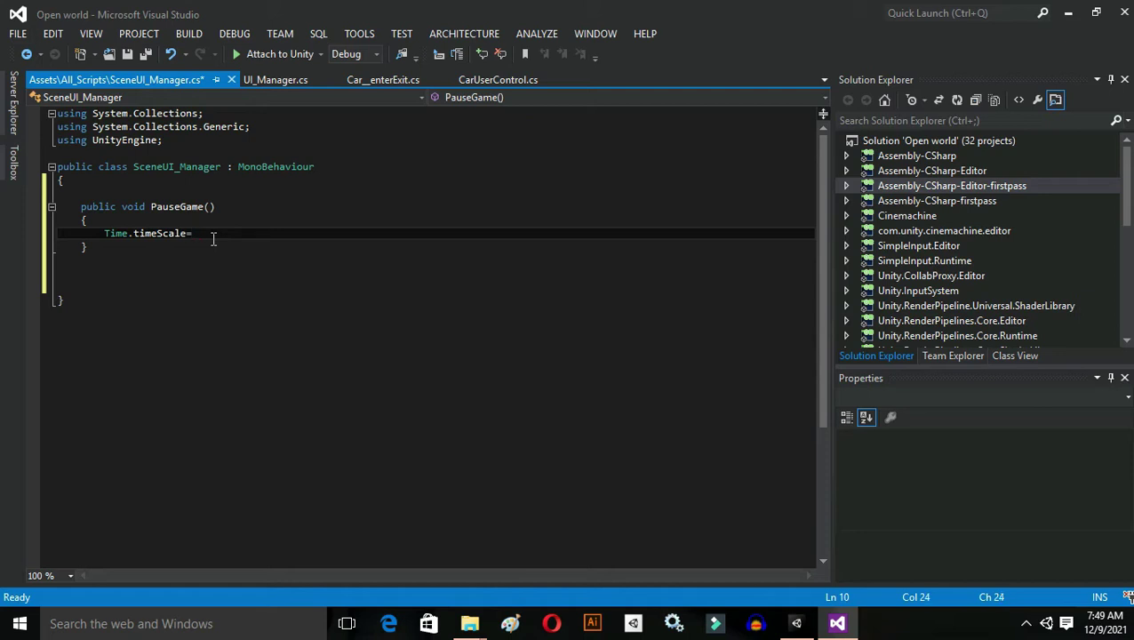
text(;)
key(ctrl+s)
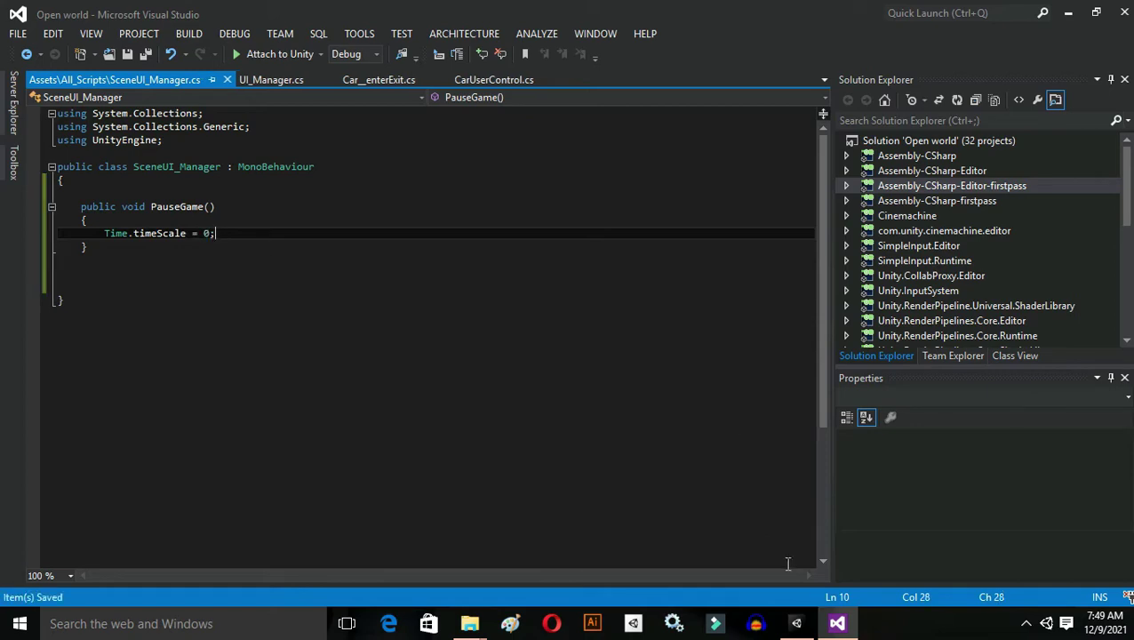
click(798, 624)
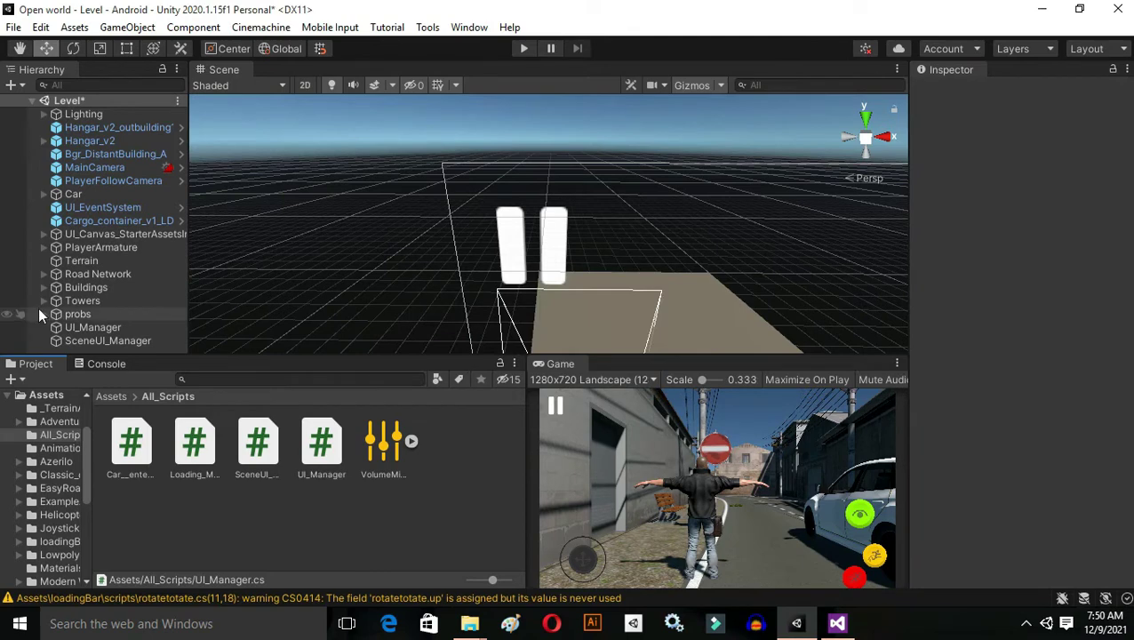
Set the Pause button's On Click event to call SceneUI_Manager.PauseGame()
click(540, 262)
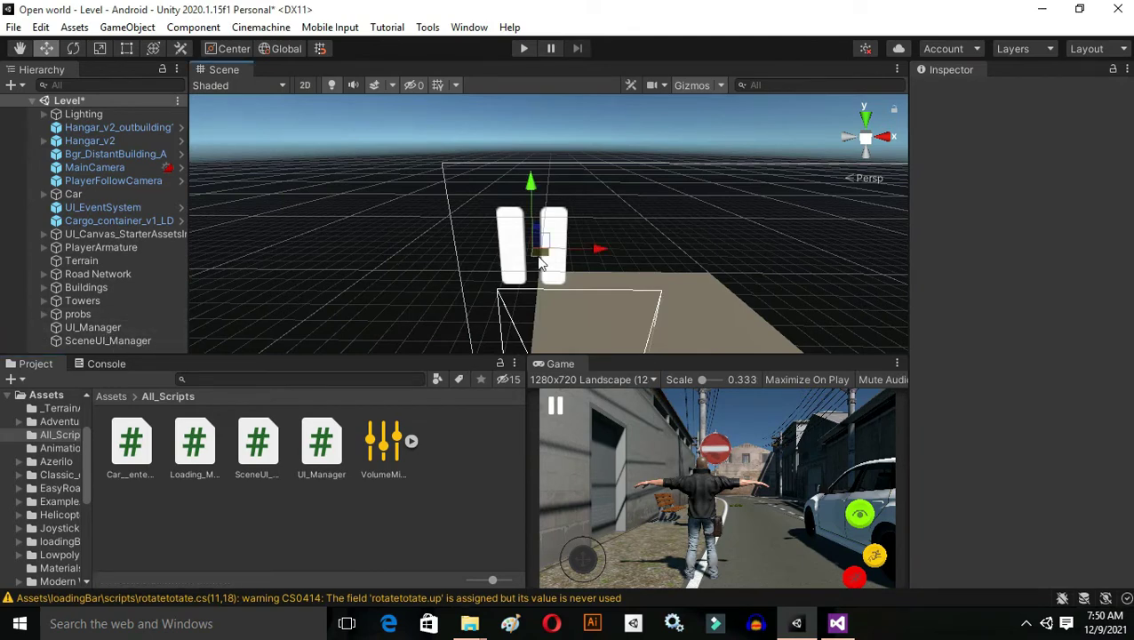
scroll(991, 312, down, 10)
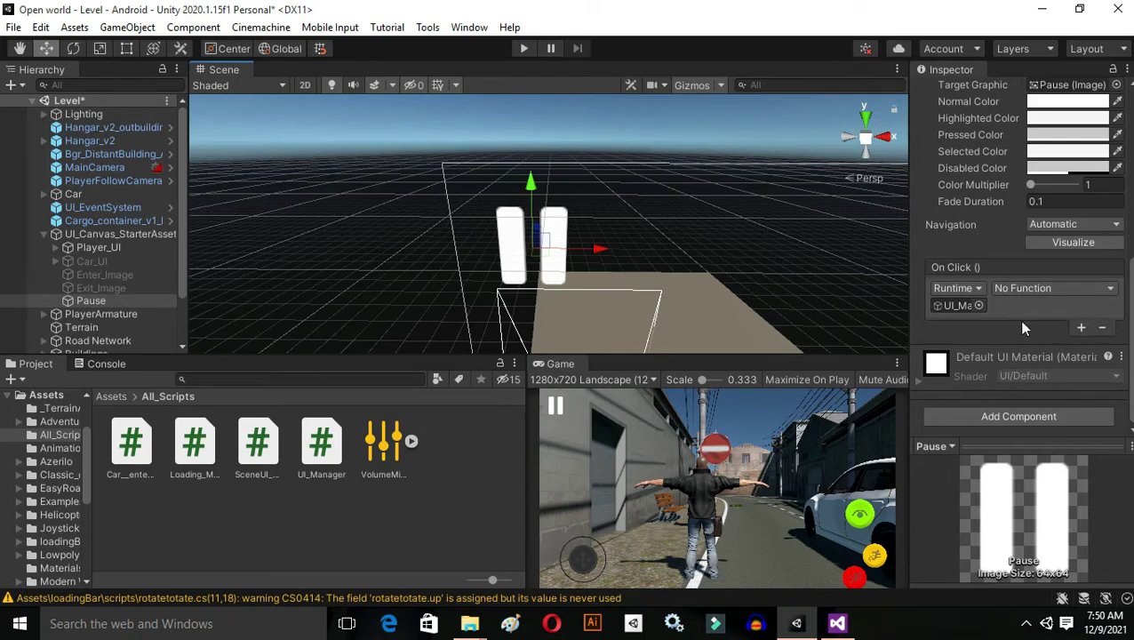
click(1102, 329)
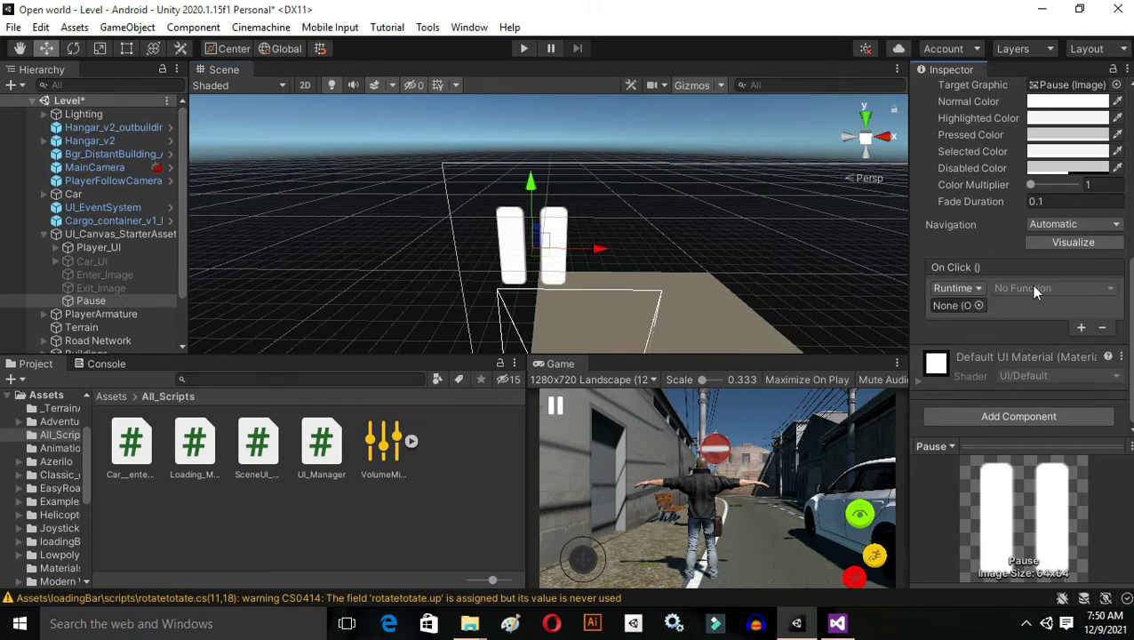
scroll(98, 258, down, 3)
drag(95, 349, 955, 305)
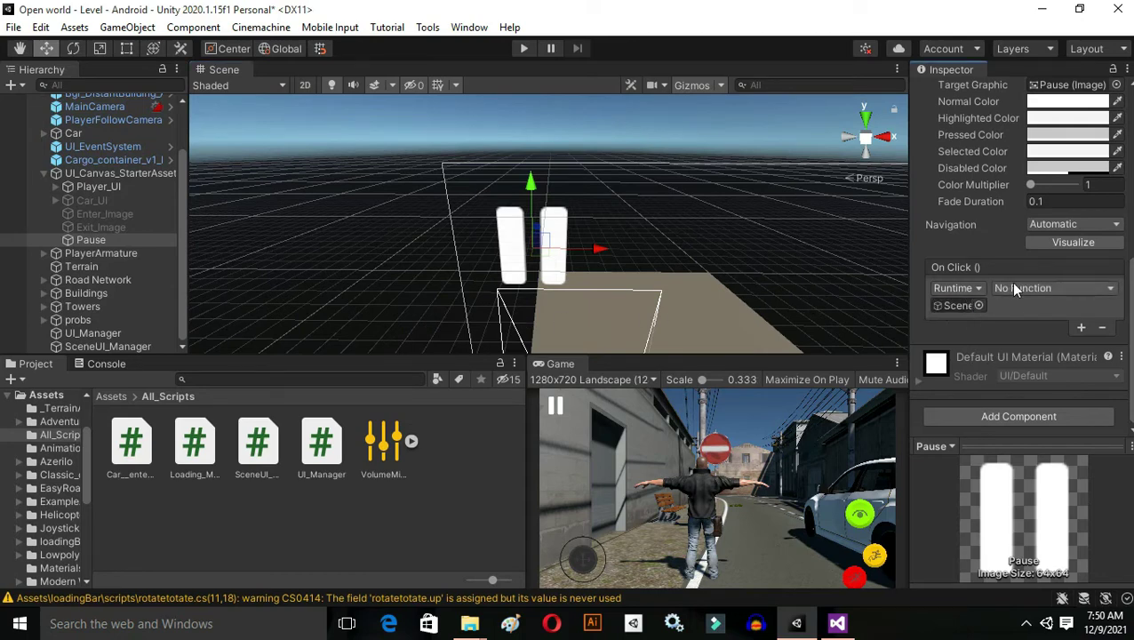
click(1020, 289)
mouse_move(1071, 369)
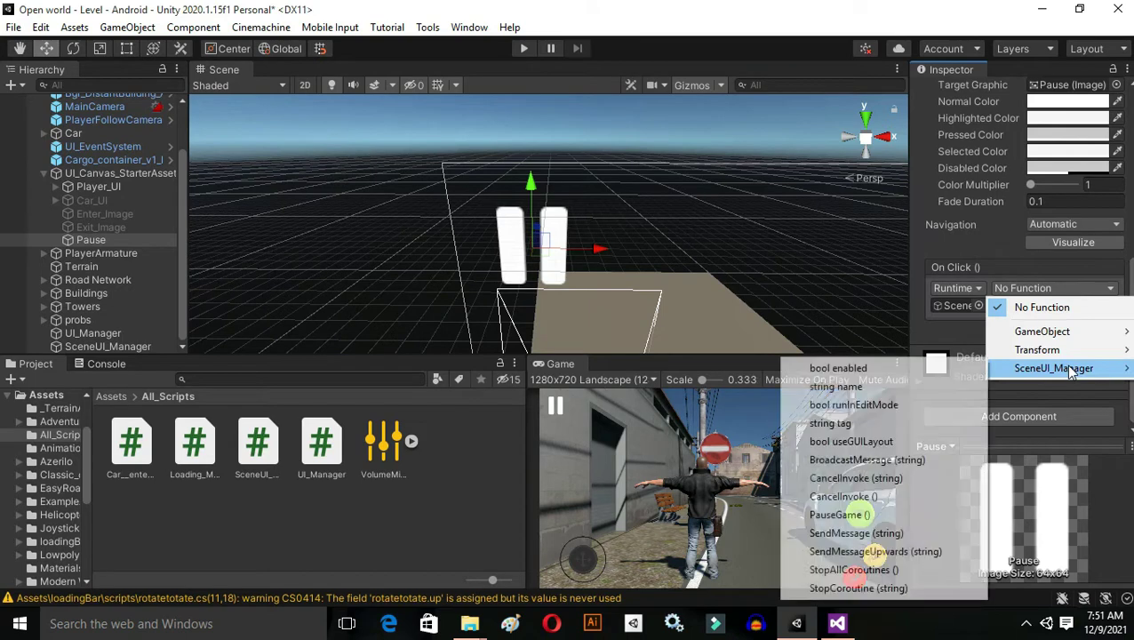
click(838, 515)
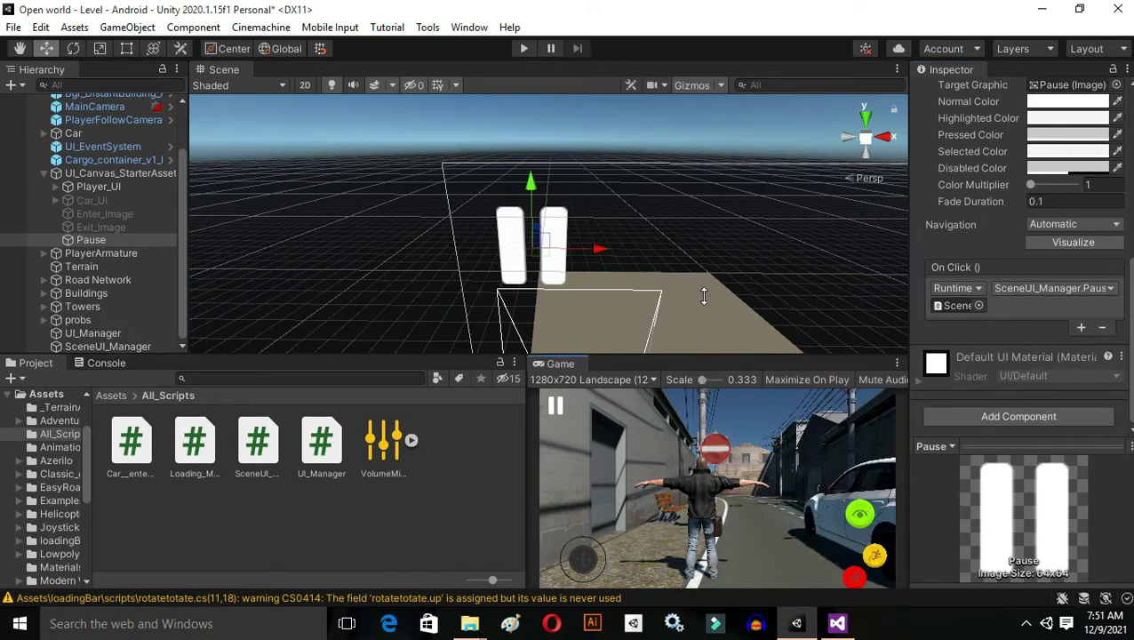
Resize the Scene and Game views and enter play mode
drag(703, 296, 696, 246)
drag(525, 301, 413, 303)
click(525, 54)
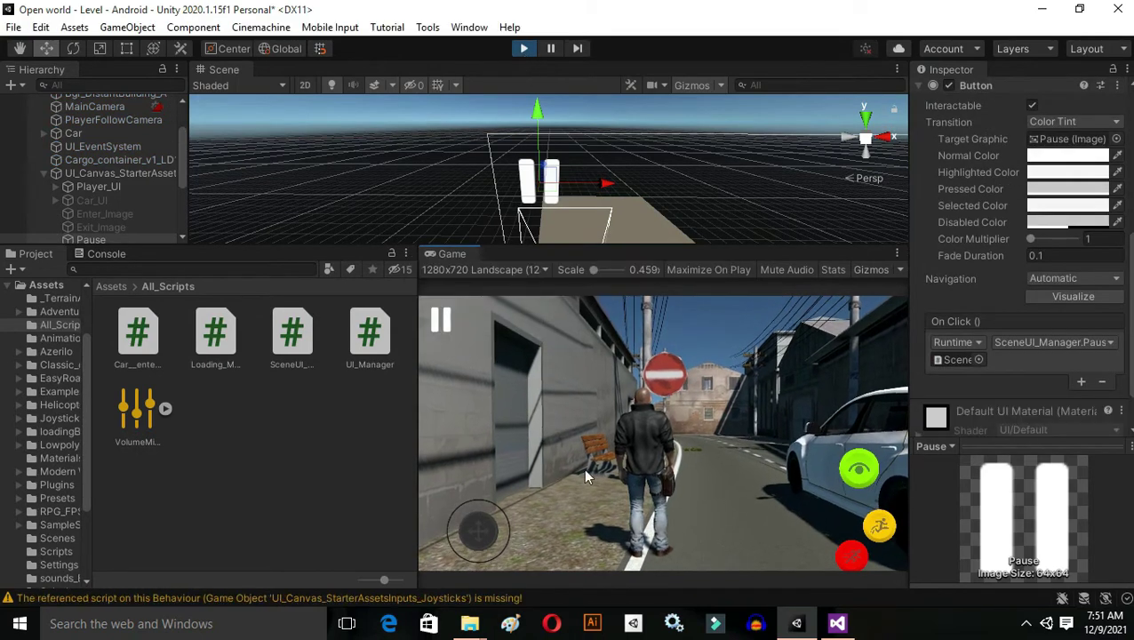
Walk and jump the character, tap the eye button, then stop playing and enlarge the Scene view
drag(484, 523, 482, 463)
key(space)
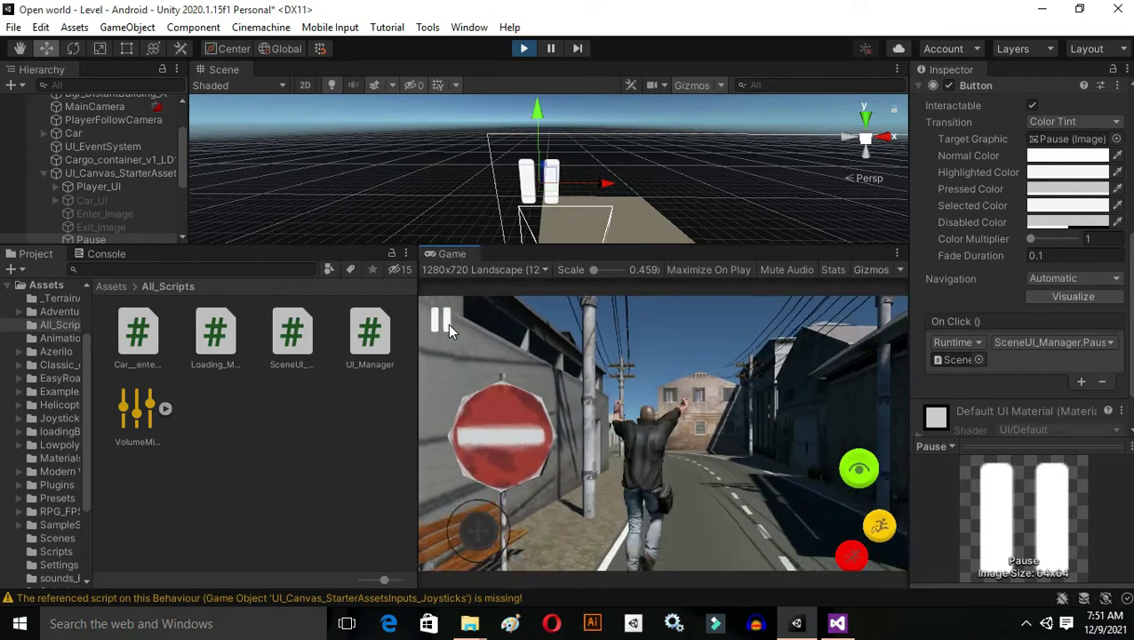
click(854, 474)
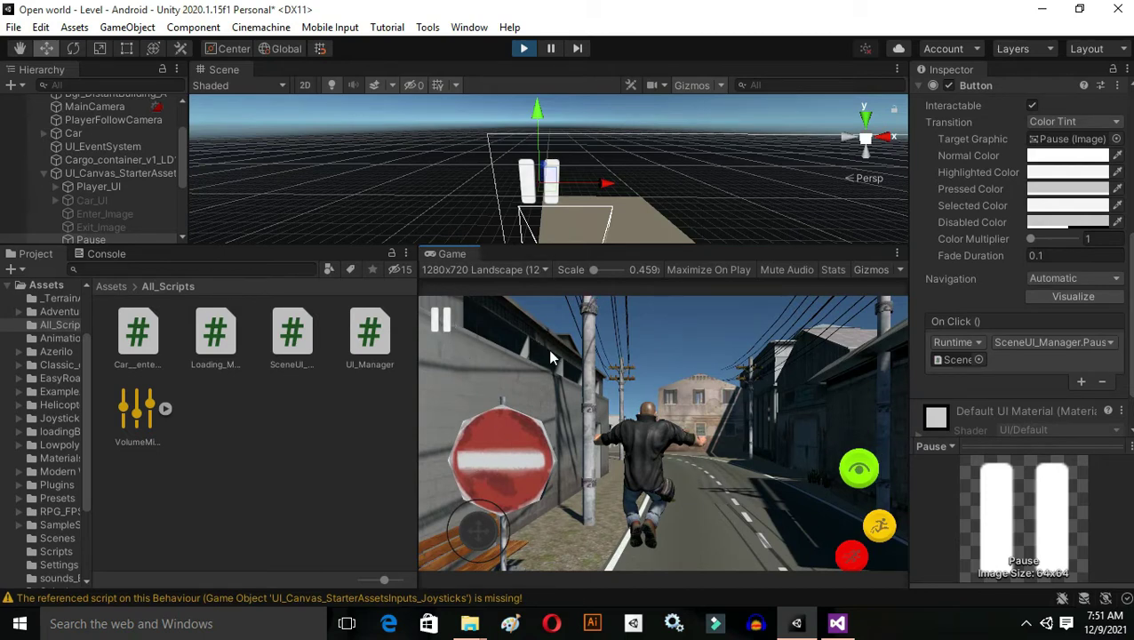
drag(414, 416, 352, 416)
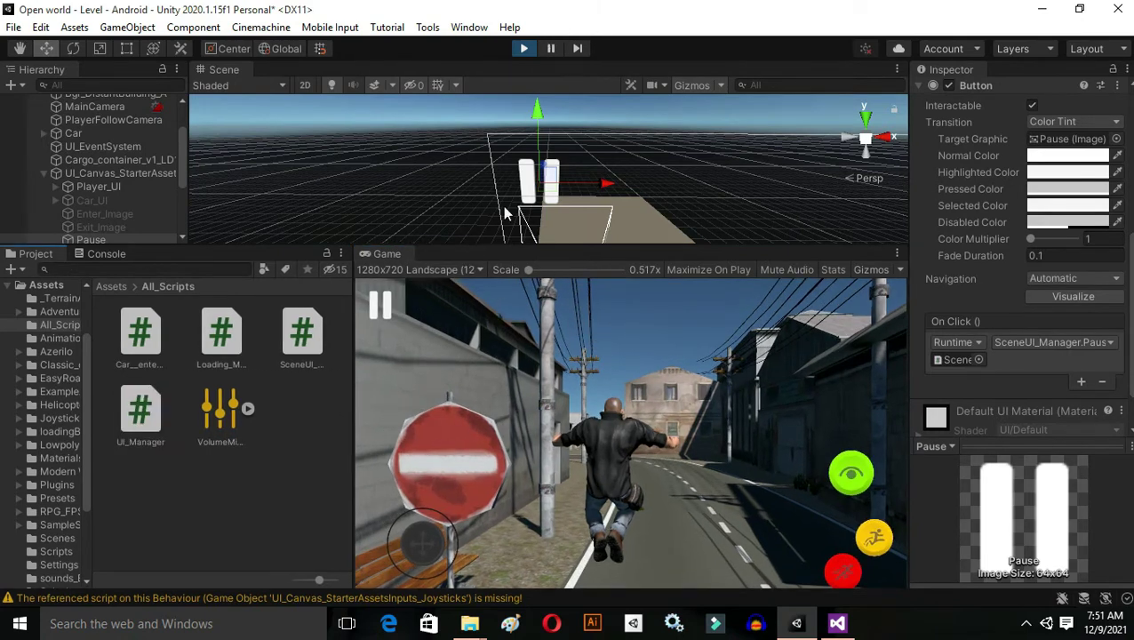
click(525, 49)
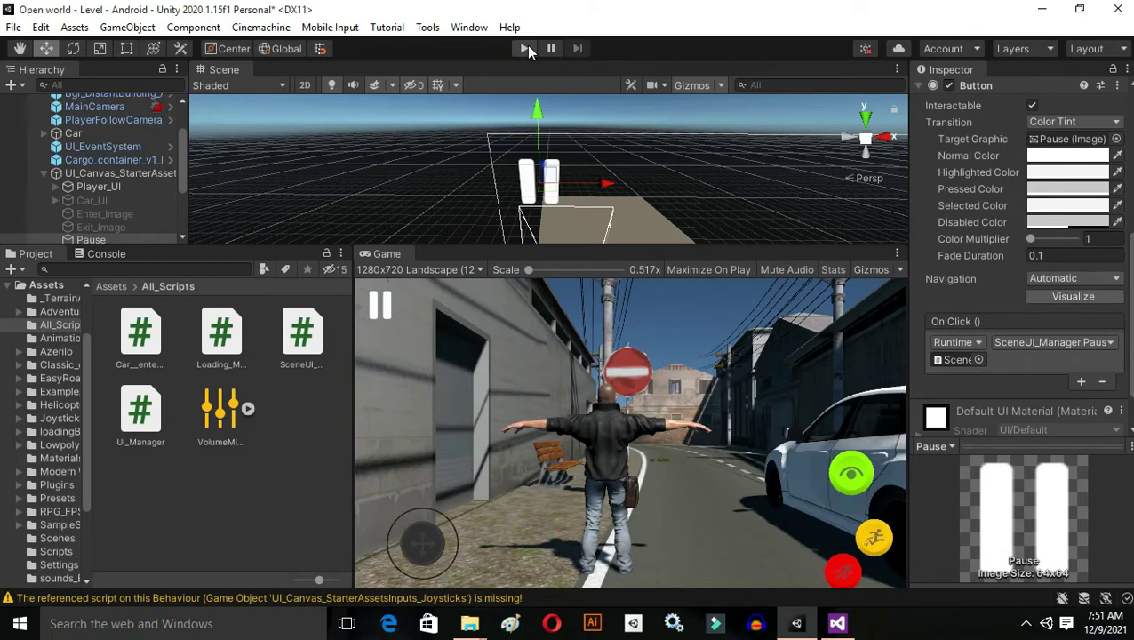
drag(358, 246, 382, 251)
drag(476, 257, 488, 404)
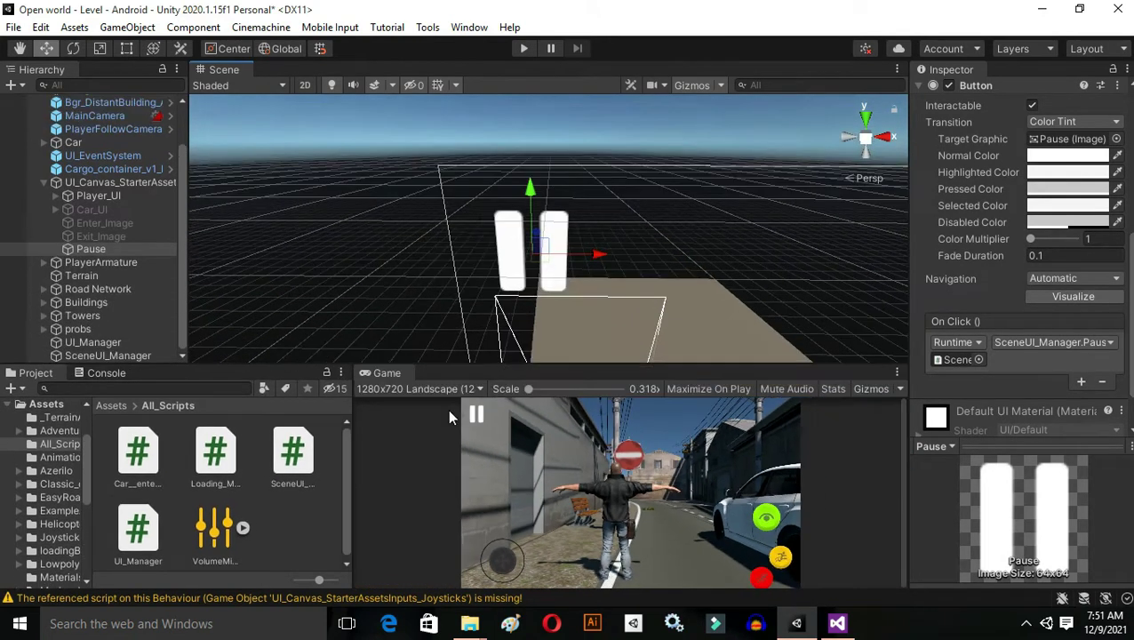
Add a UI Panel under UI_Canvas_StarterAssets
right_click(87, 181)
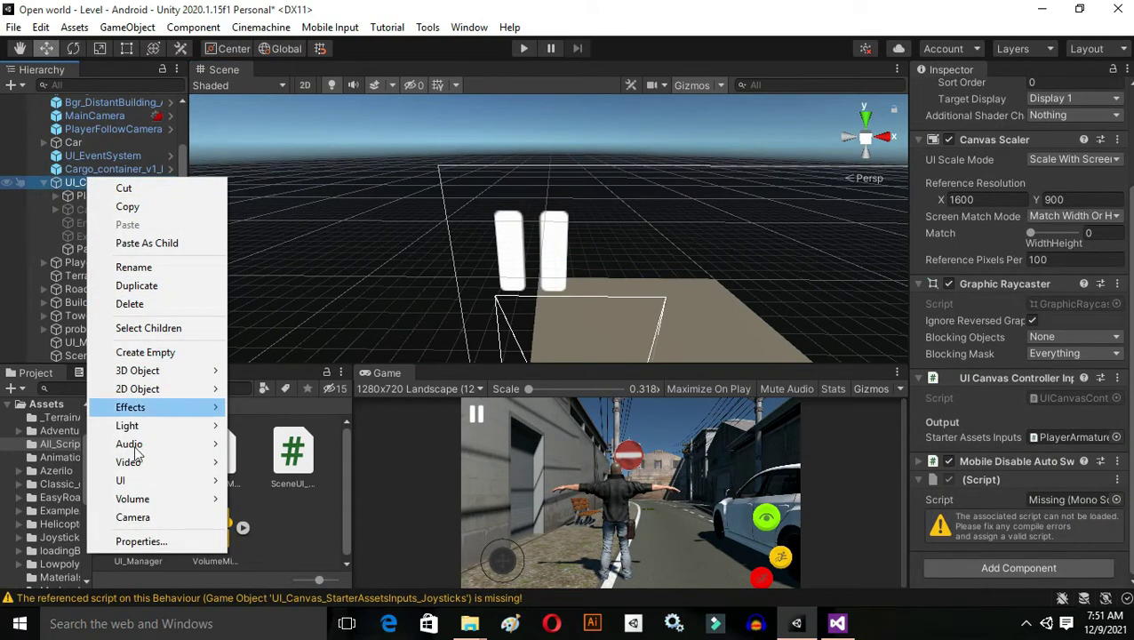
mouse_move(146, 487)
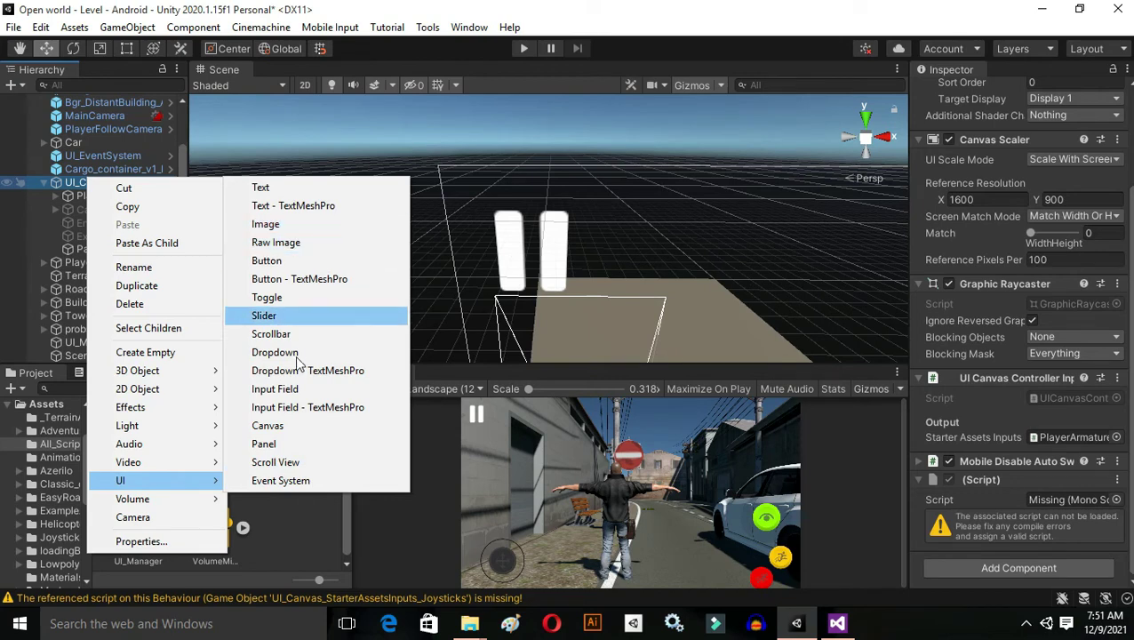
click(265, 444)
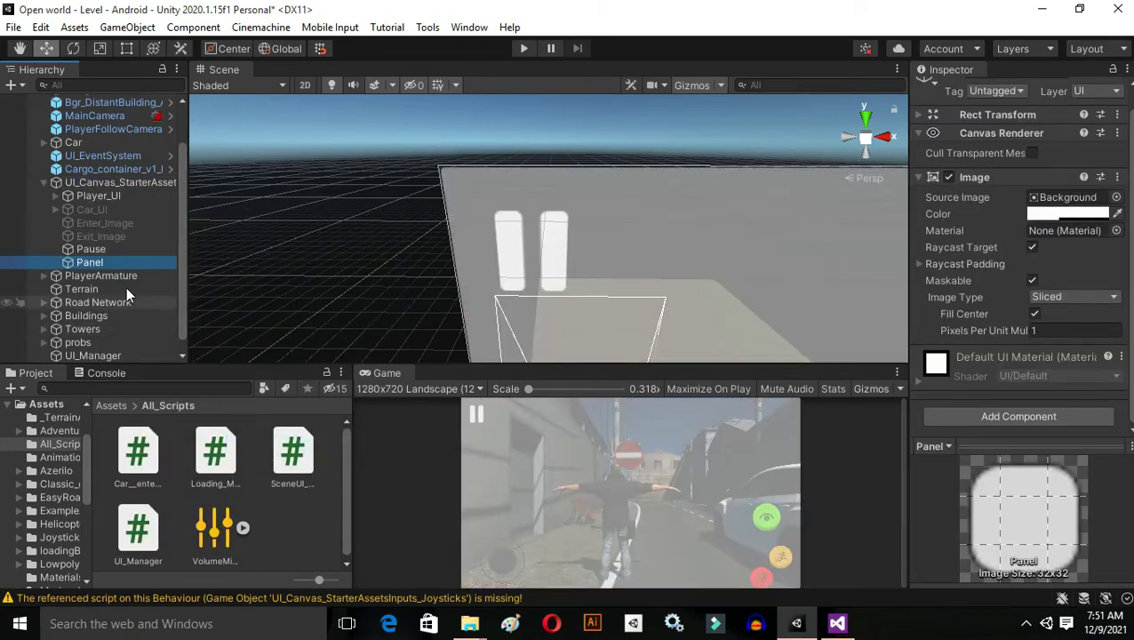
Rename the new panel to Pause_Panel
click(114, 262)
text(Pause_)
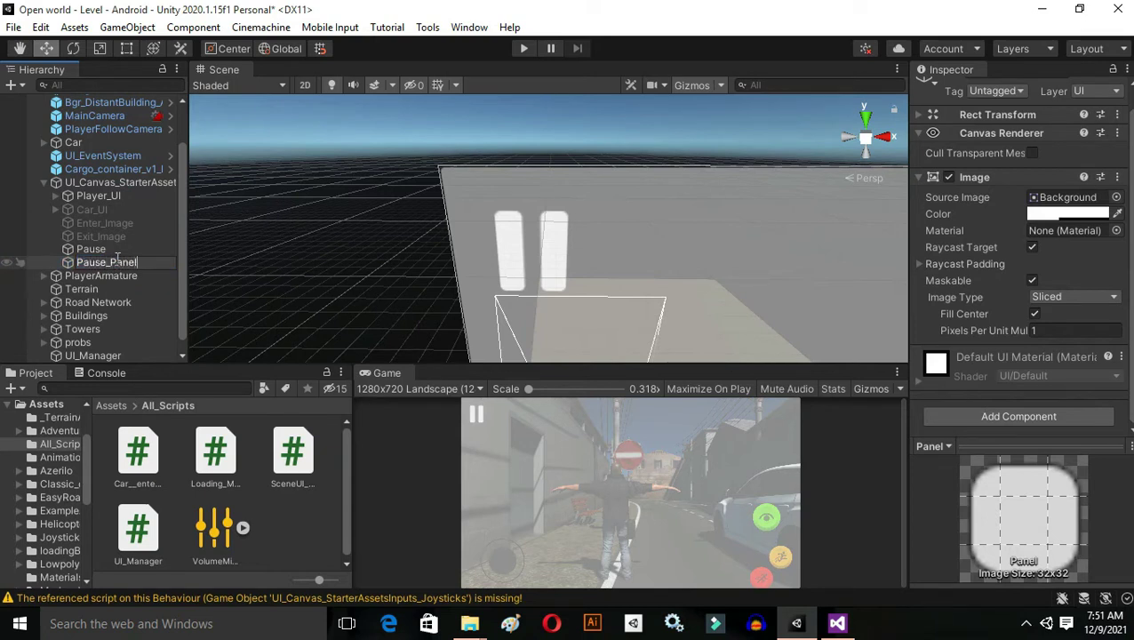
key(Return)
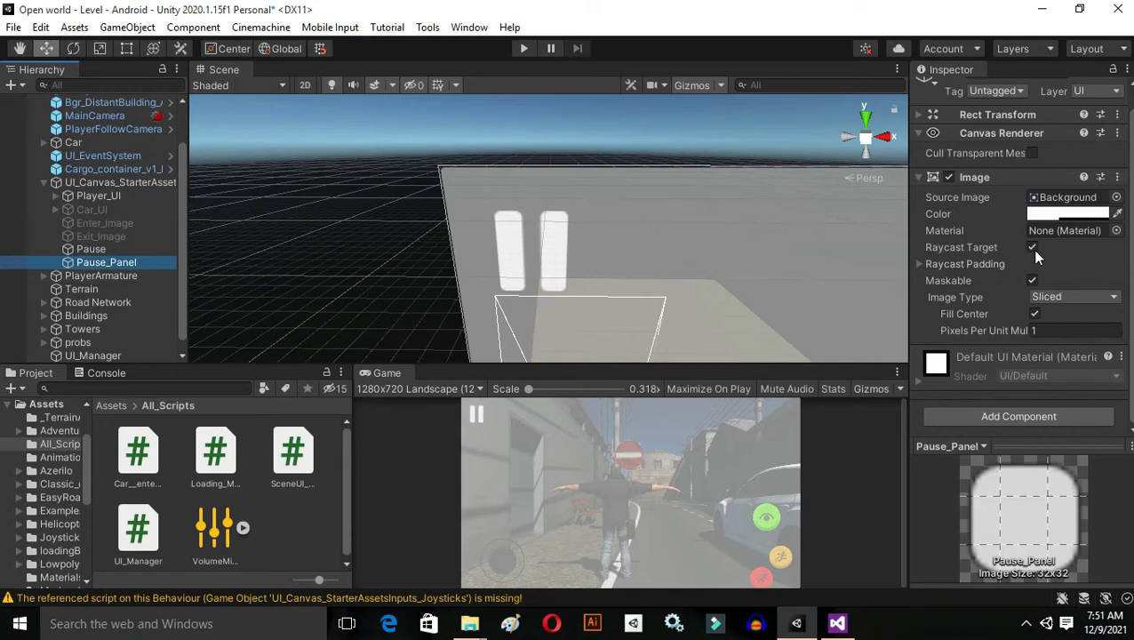
Set Pause_Panel's Image source to the Road Robber (1) sprite from the sprite picker
click(1116, 196)
scroll(1034, 269, up, 6)
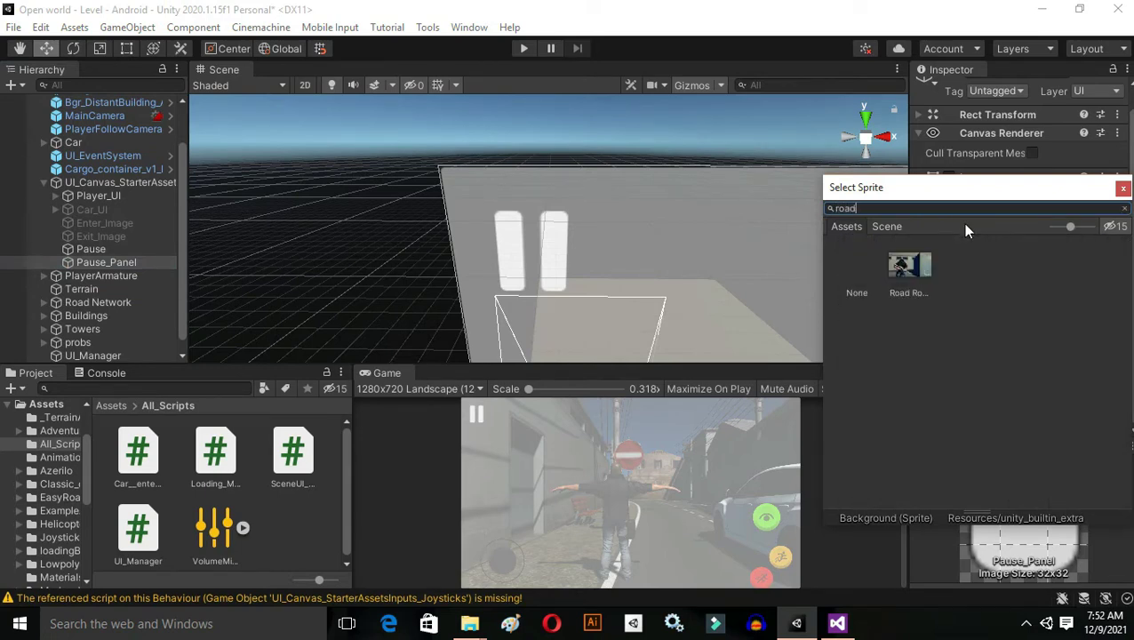
click(902, 266)
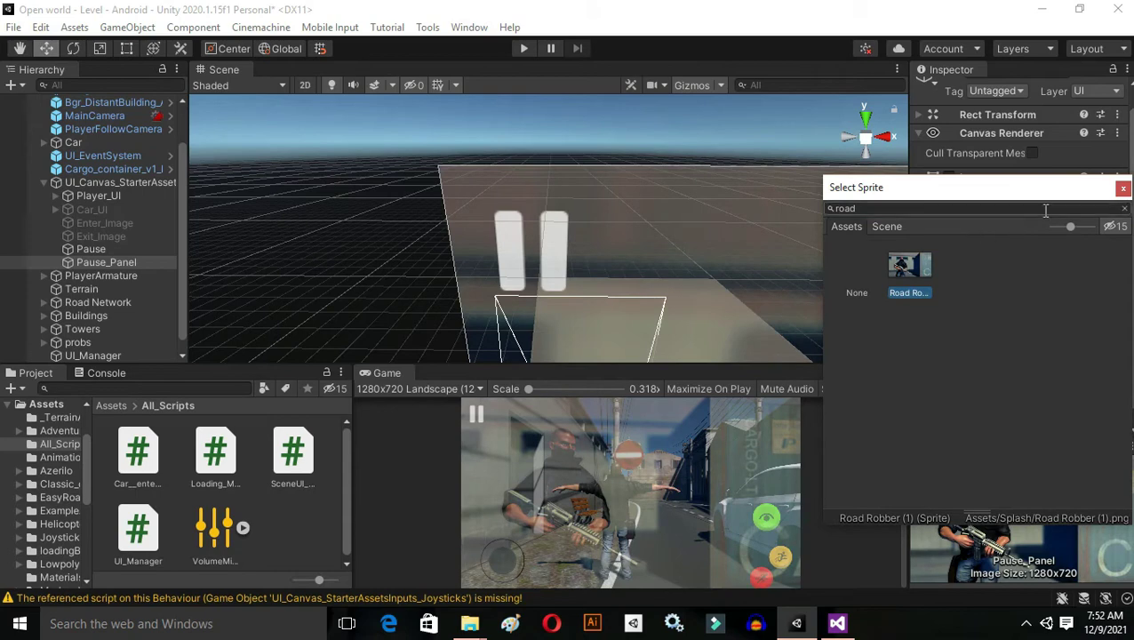
click(1122, 188)
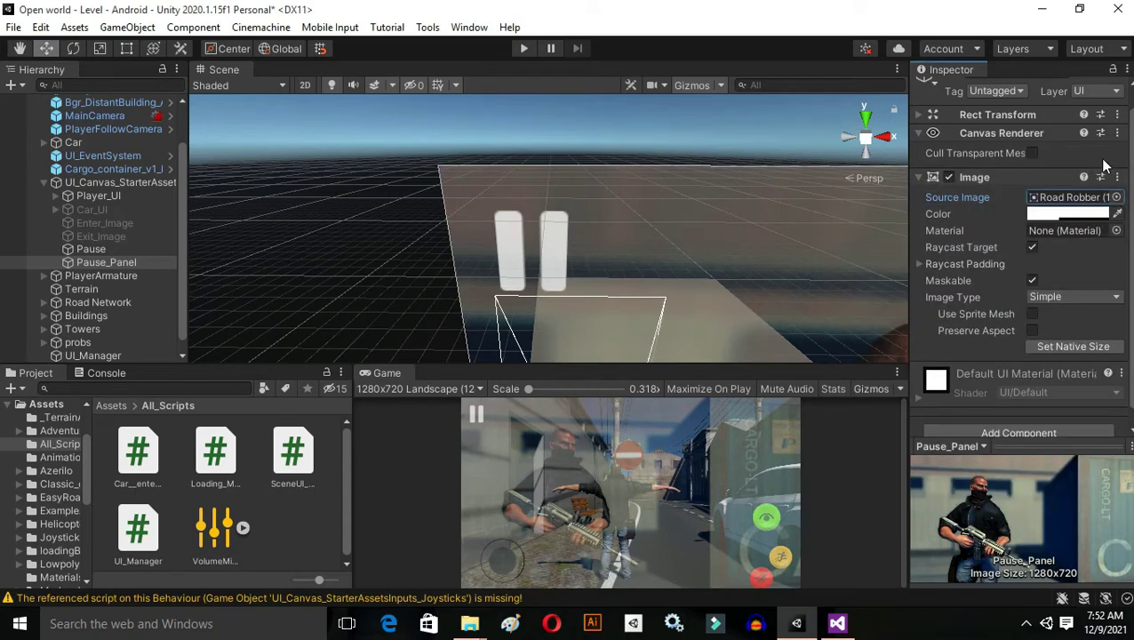